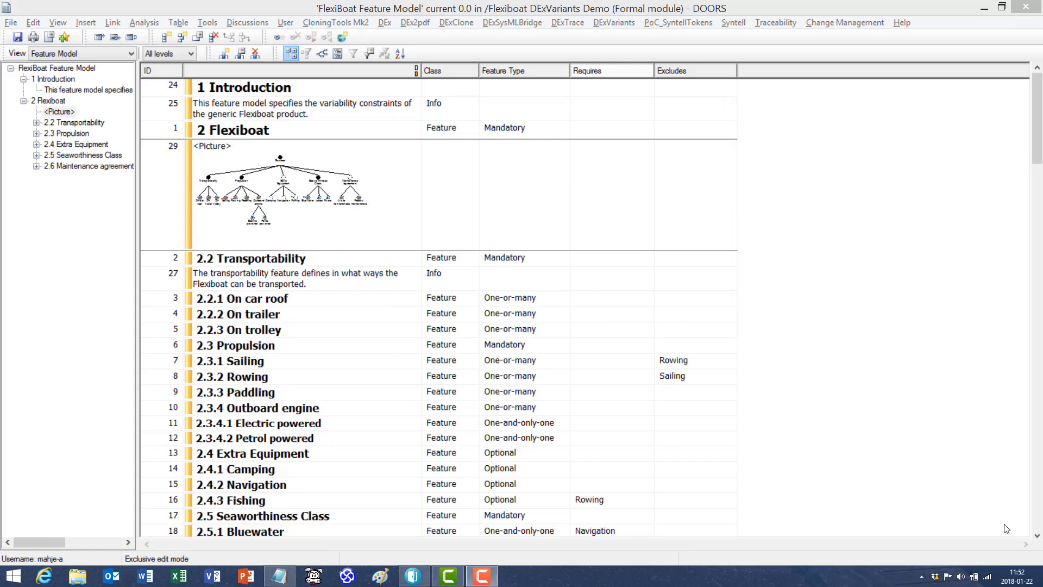
Check the integrity of the feature model without checking a feature configuration, and dismiss the report
click(610, 24)
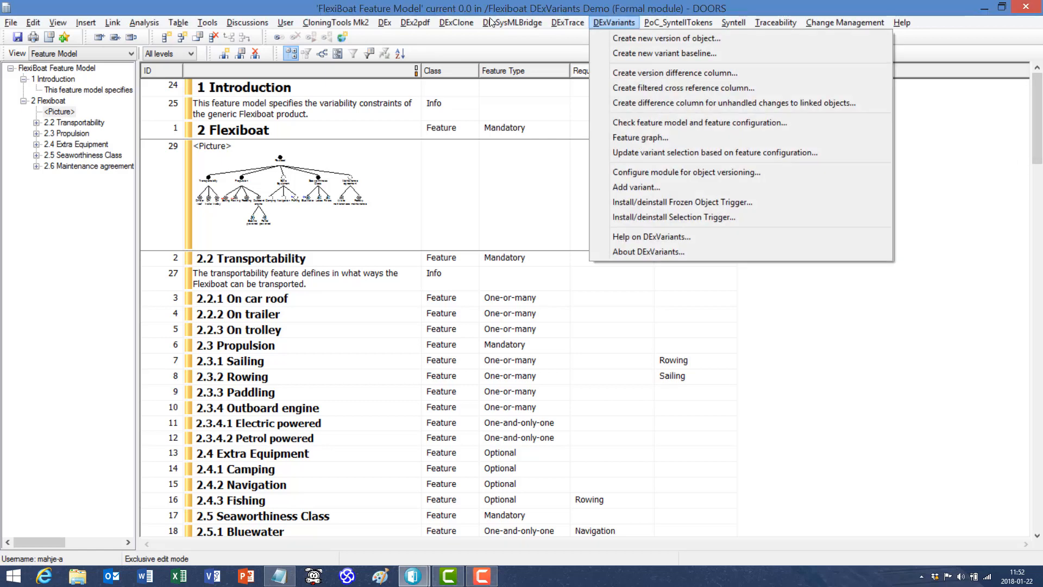
click(657, 122)
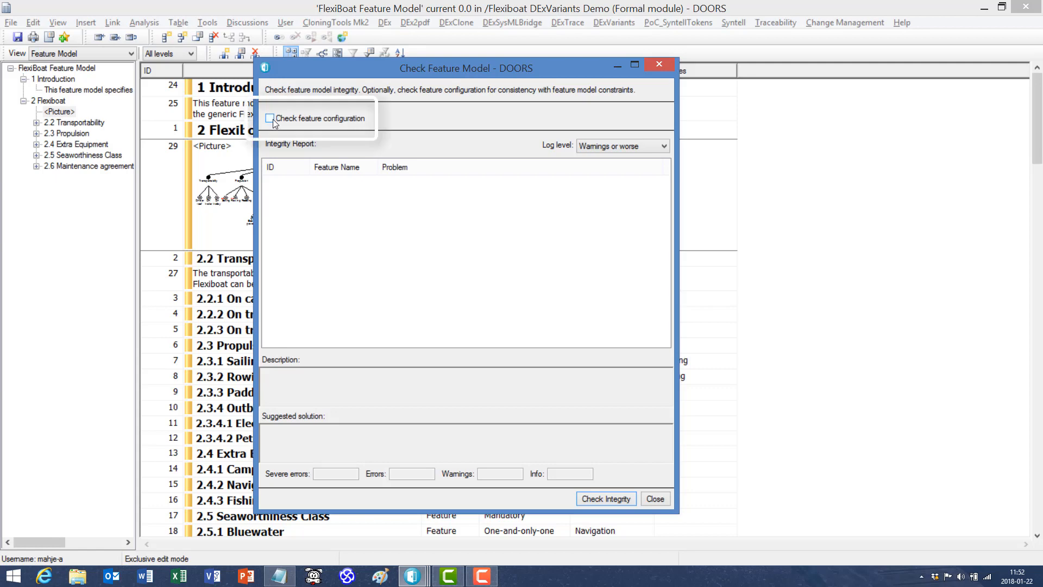
click(604, 499)
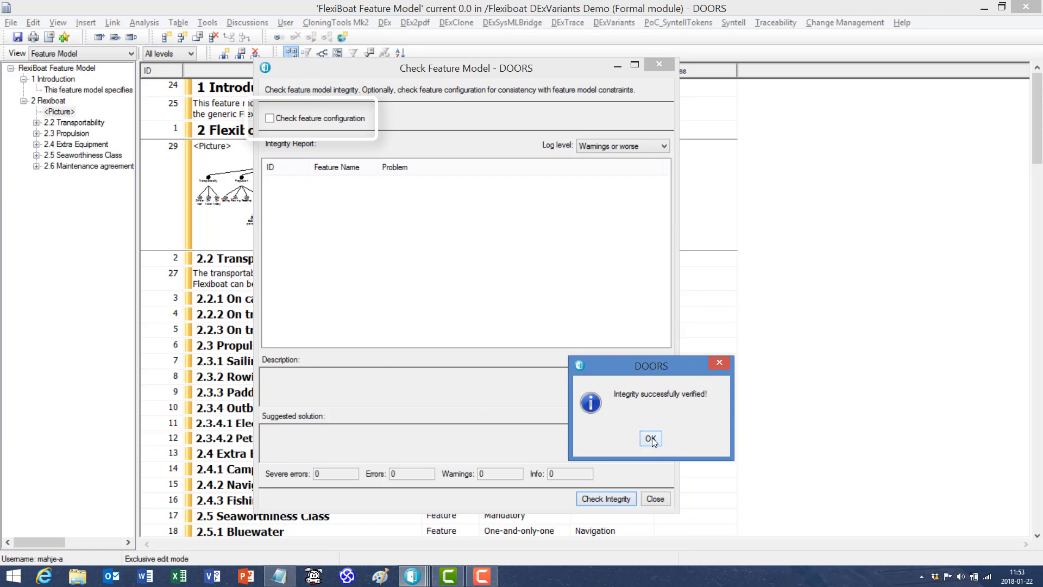
click(650, 439)
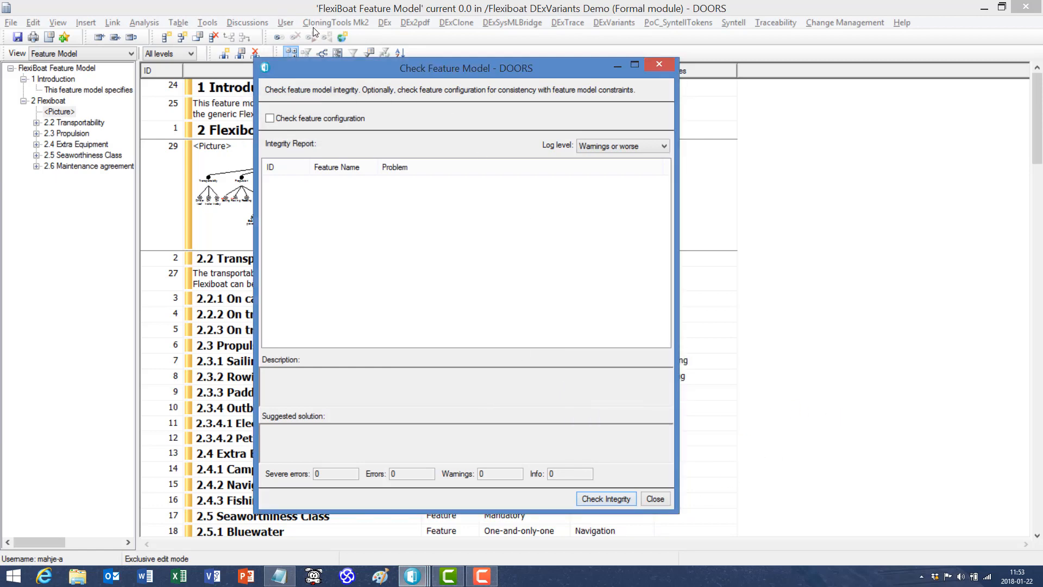
drag(376, 70, 720, 57)
click(516, 8)
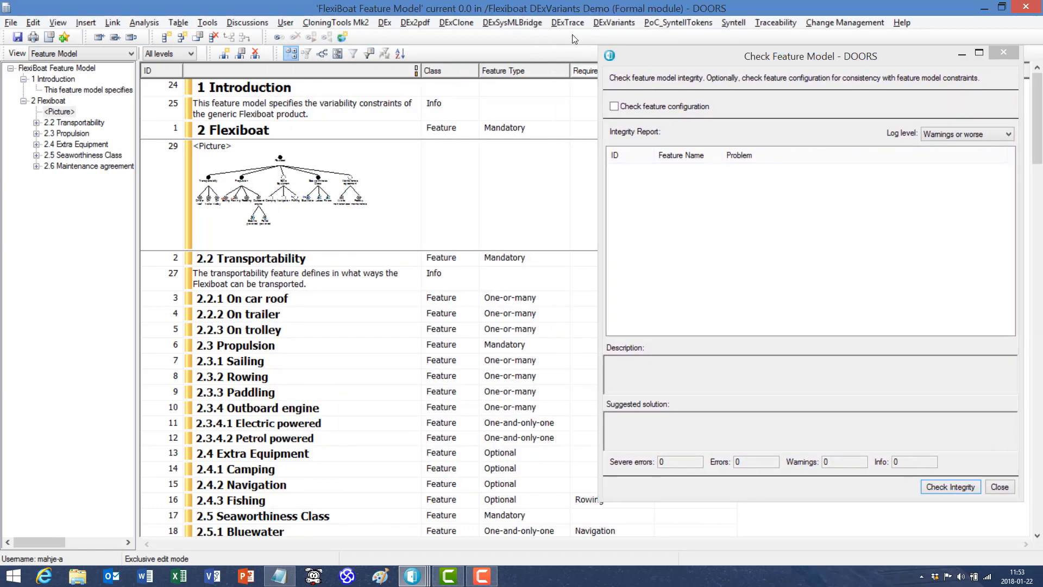
click(1002, 50)
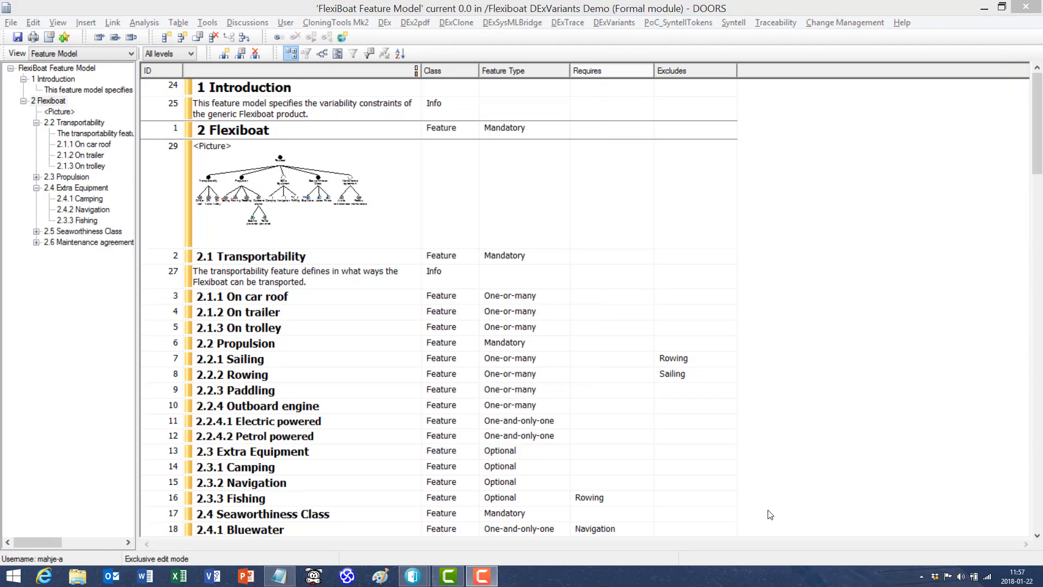
Misspell the Fishing feature's required feature as "Rowwing"
click(588, 498)
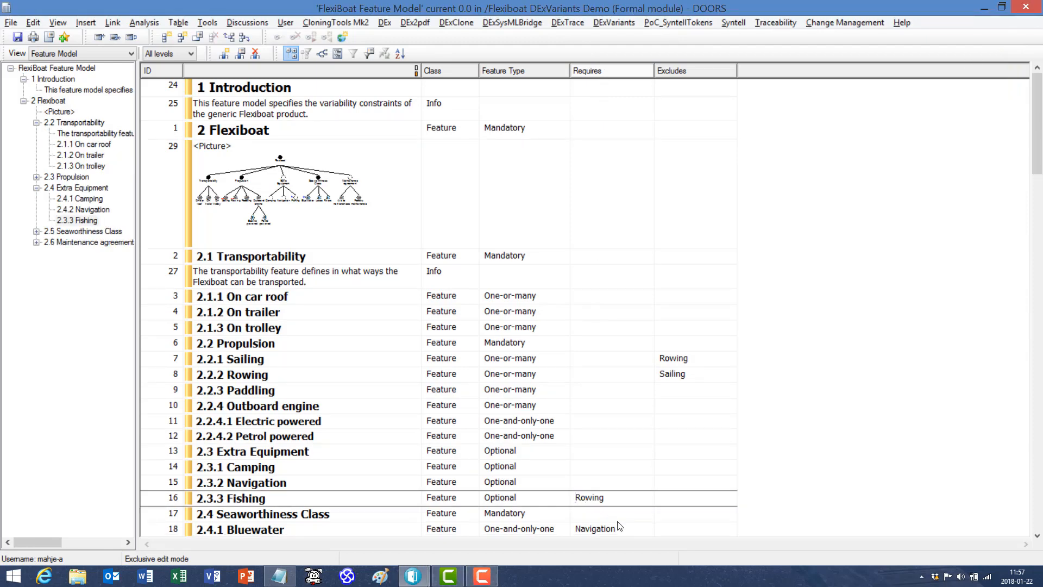
text(w)
key(Up)
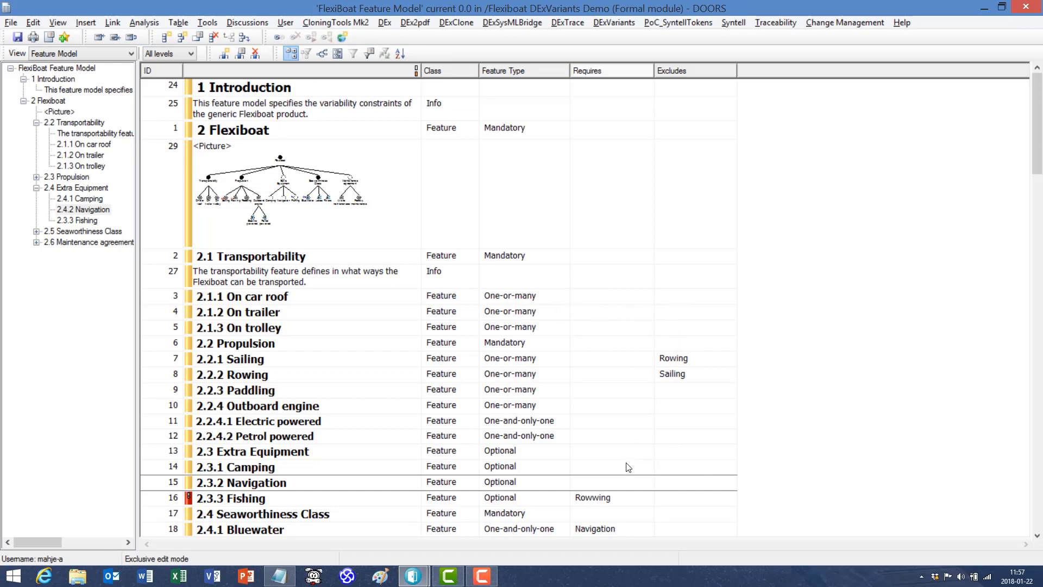
Enter "Outboard engine" as the excluded feature of Electric powered
click(671, 427)
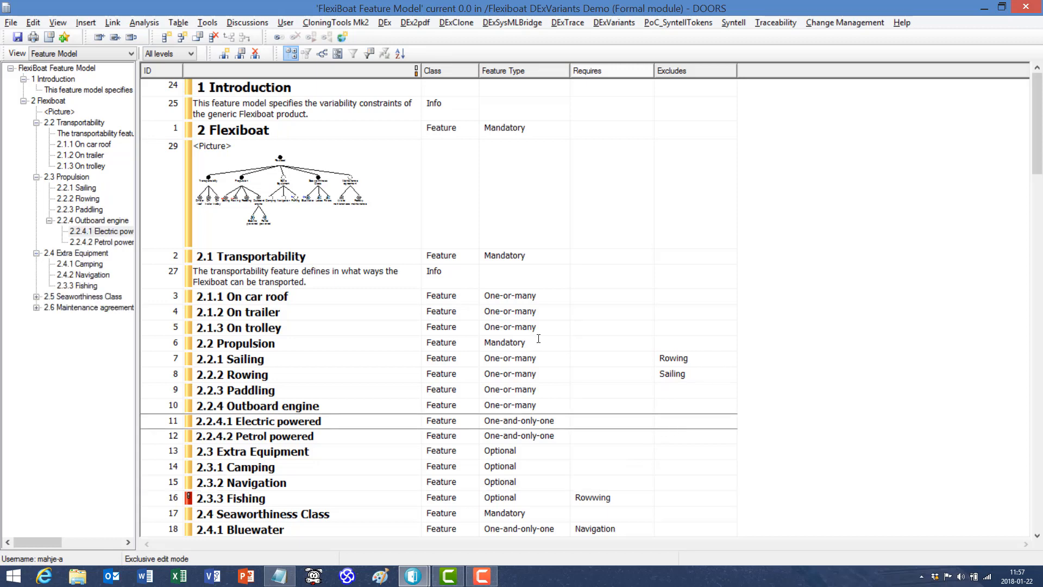
click(672, 421)
text(Outboard engine)
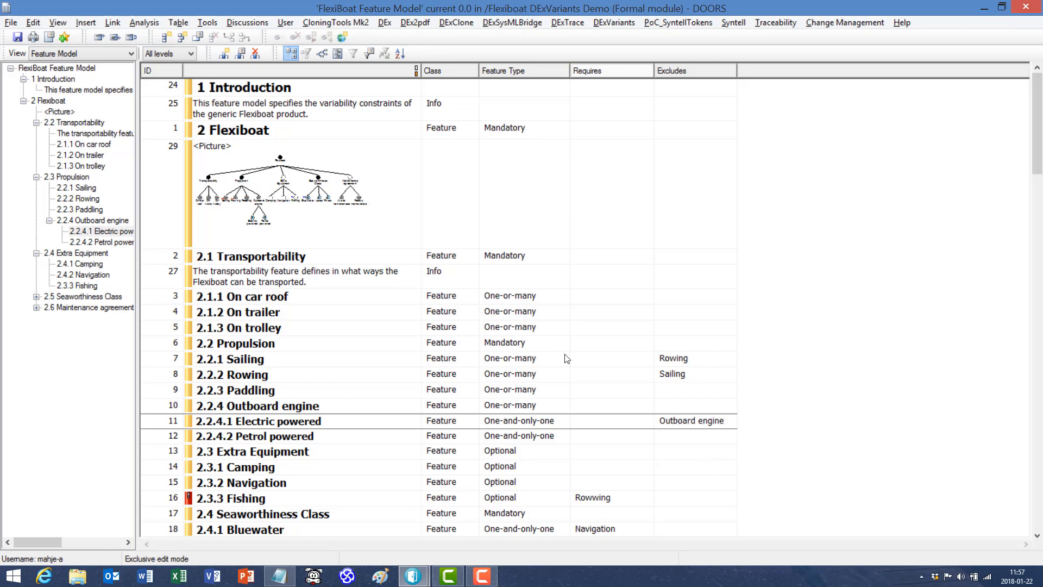
click(522, 436)
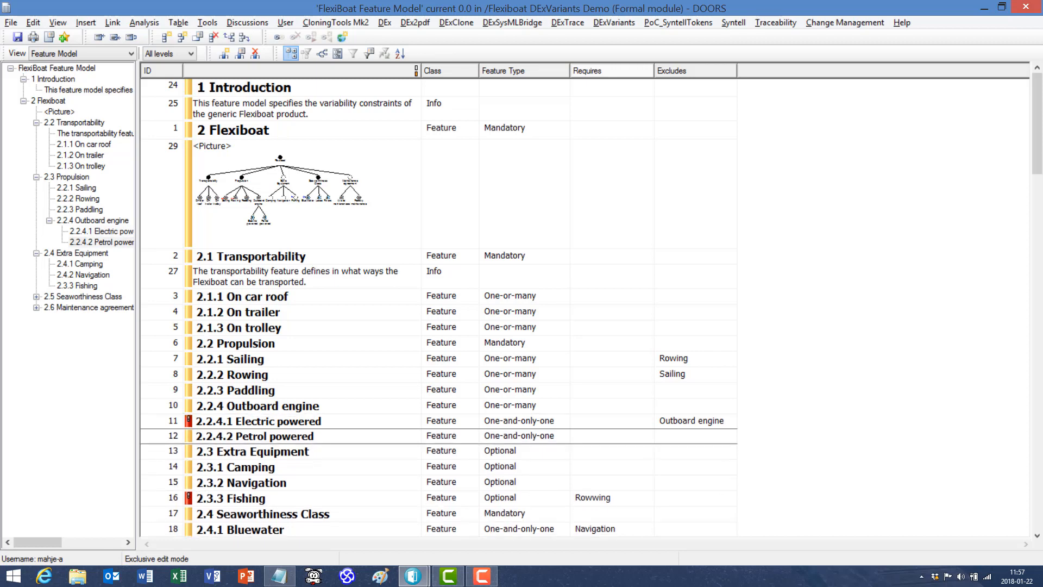
Run the feature model integrity check again with the log level at warnings or worse
click(604, 21)
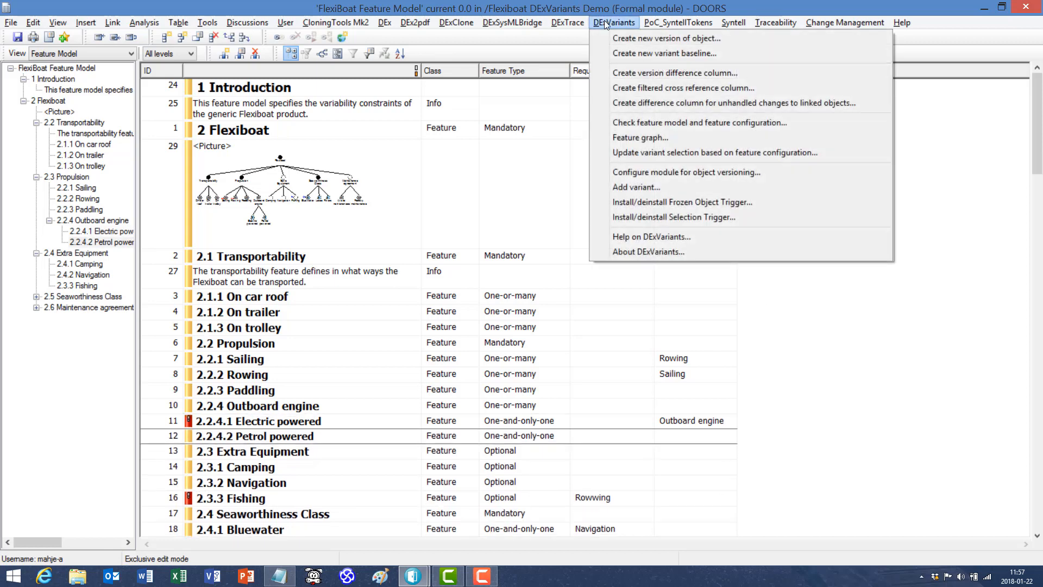
click(640, 124)
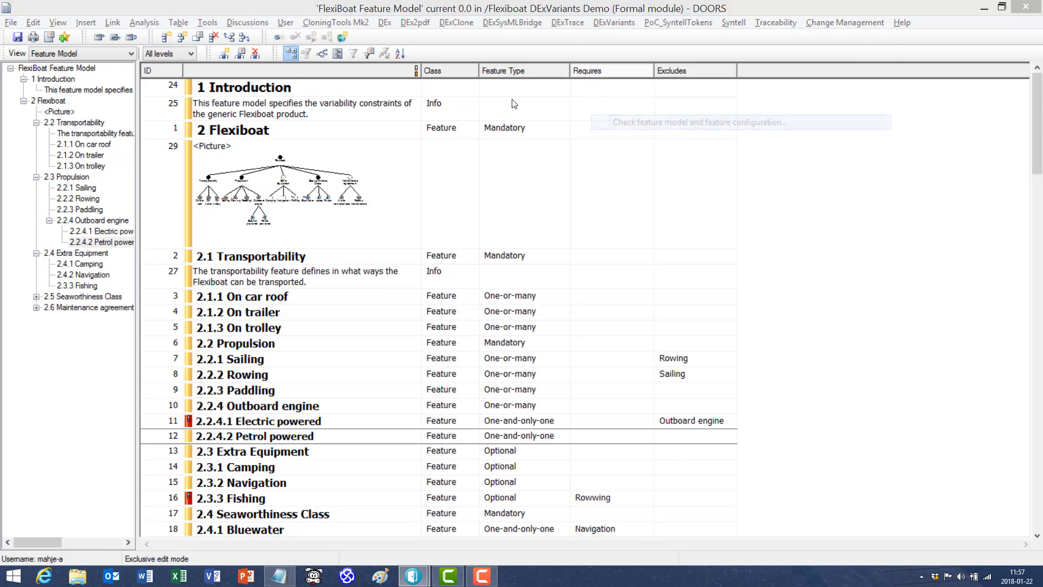
drag(480, 216, 606, 49)
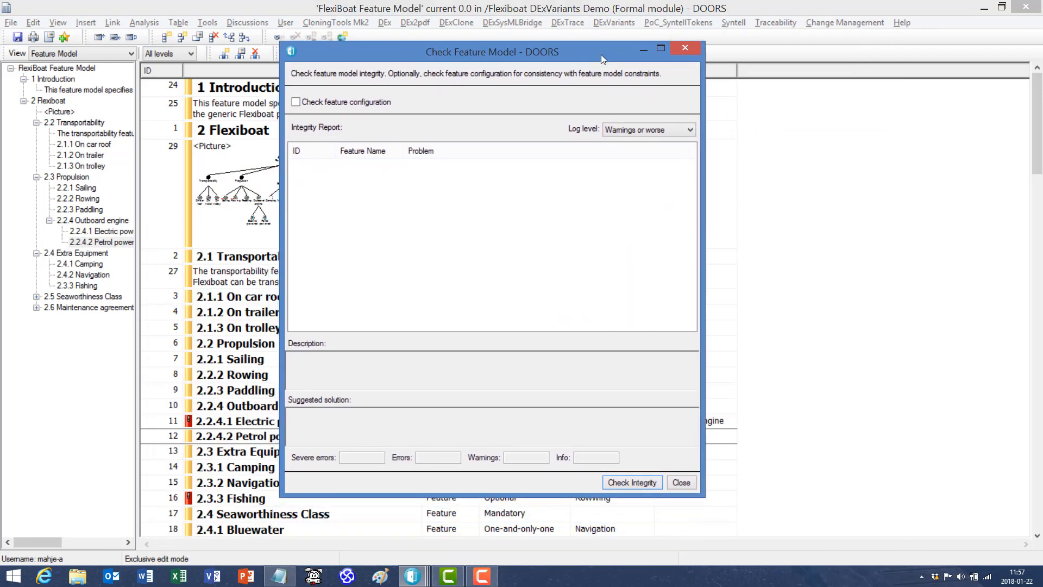
click(636, 483)
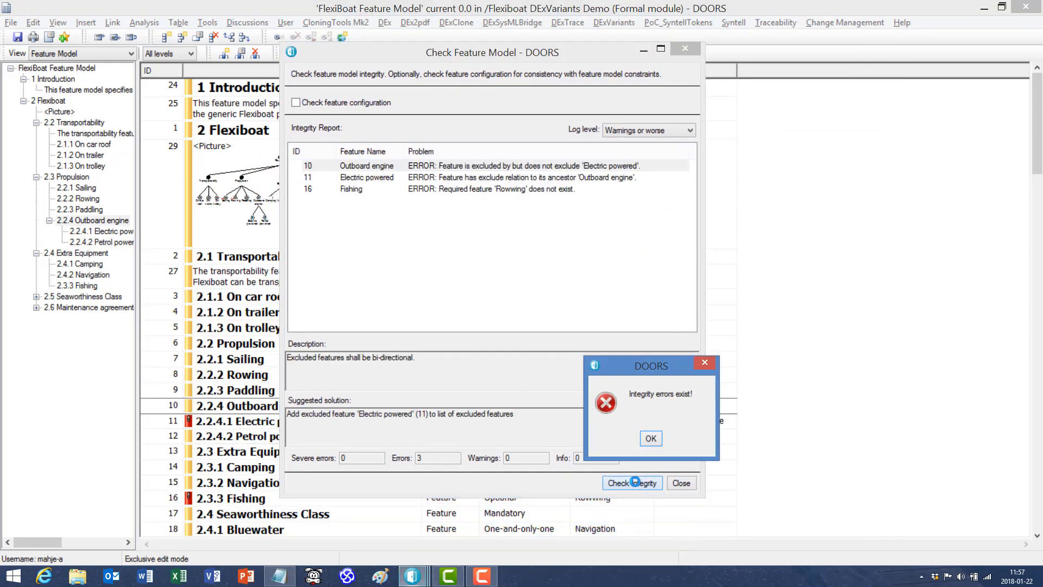
click(653, 440)
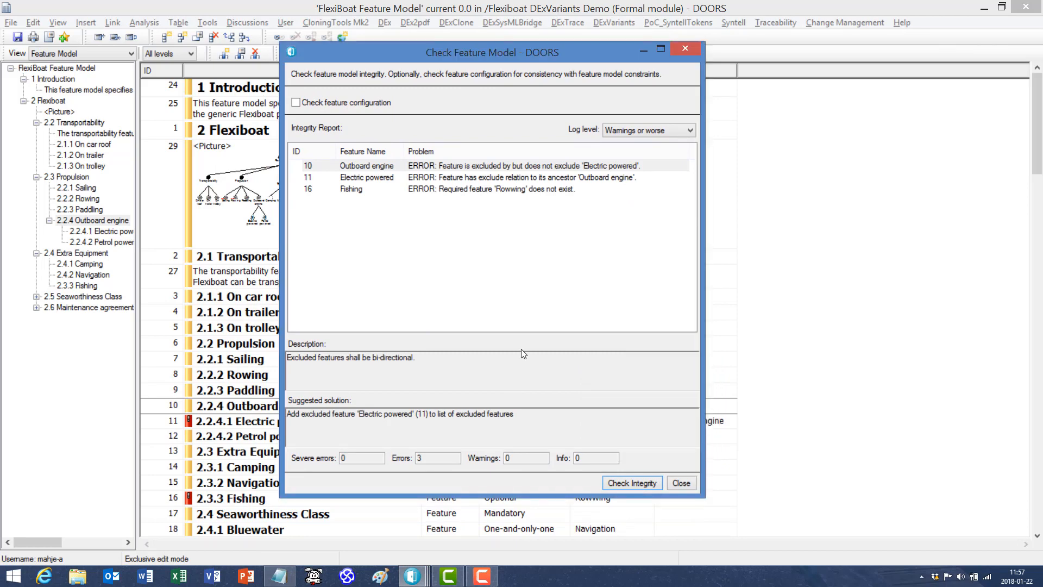
Review the description and suggested solution of each reported problem for Outboard engine, Electric powered and Fishing, and close the report
click(461, 168)
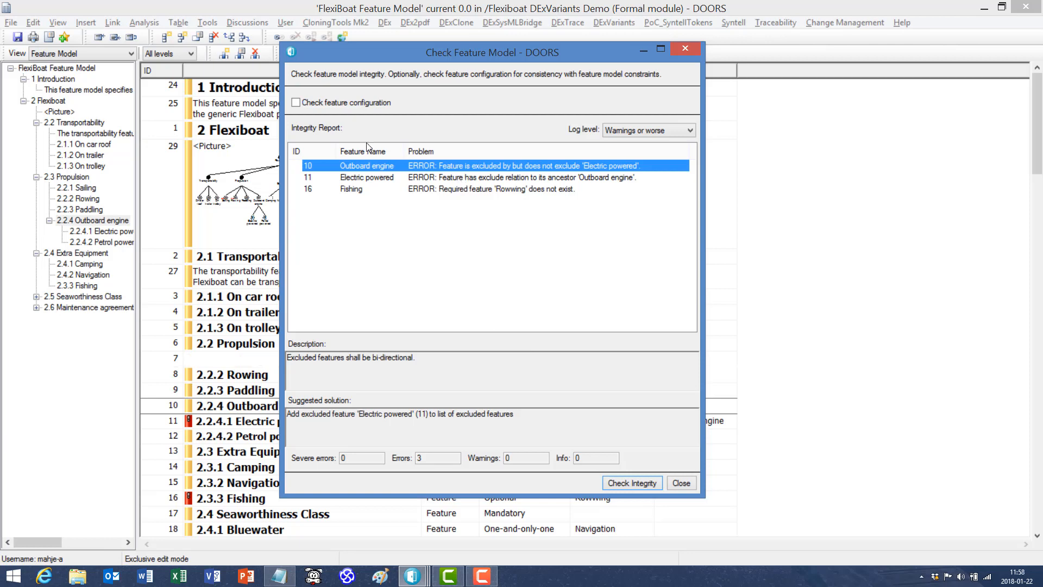
click(458, 177)
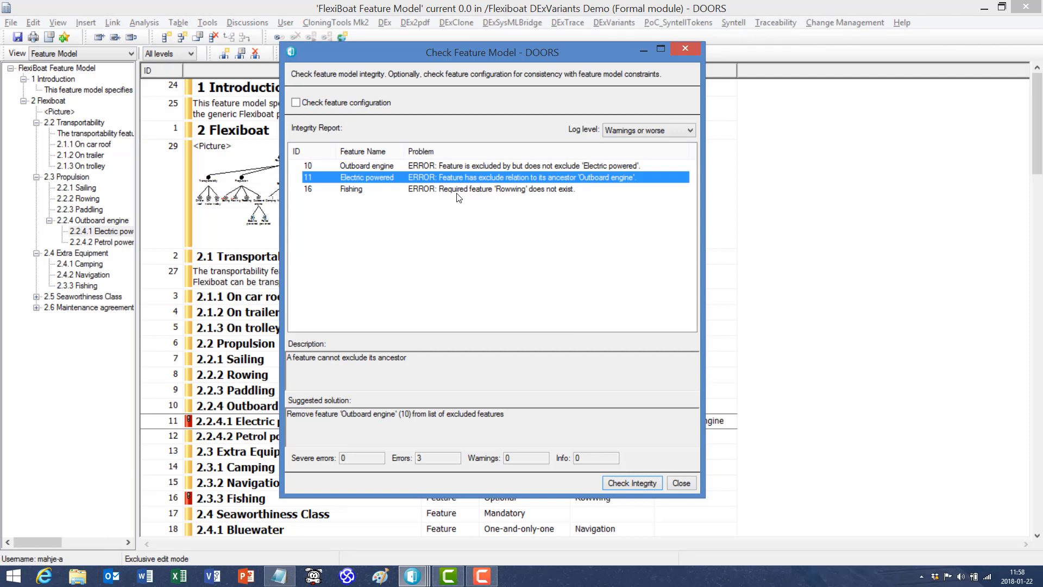
click(458, 189)
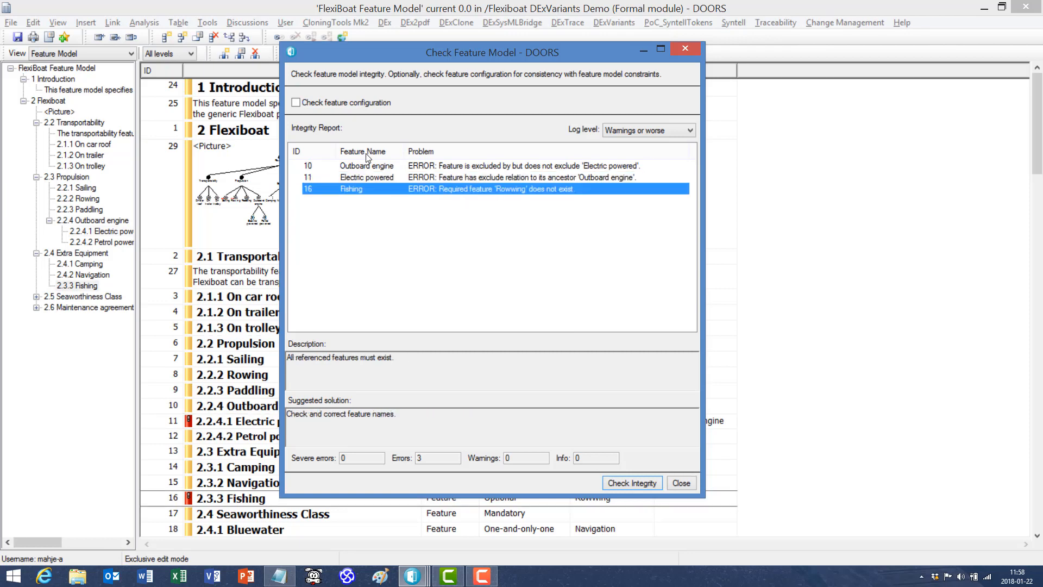
click(459, 180)
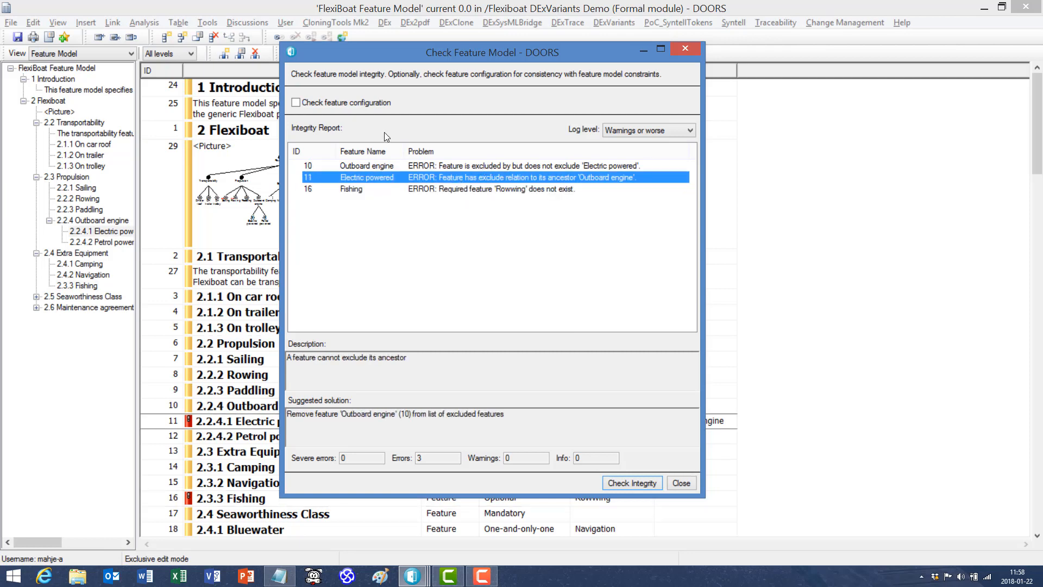
click(480, 166)
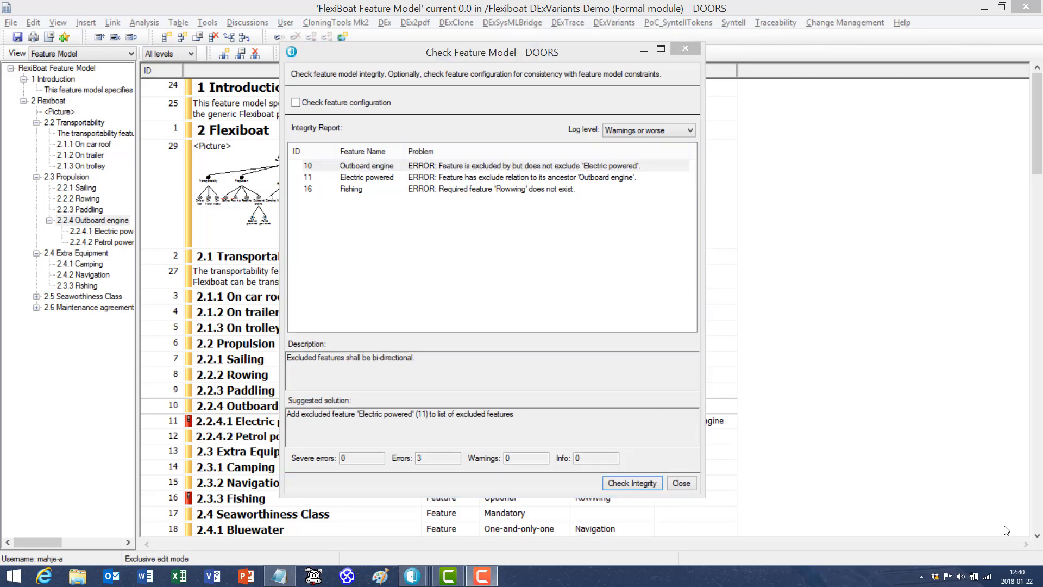
click(681, 481)
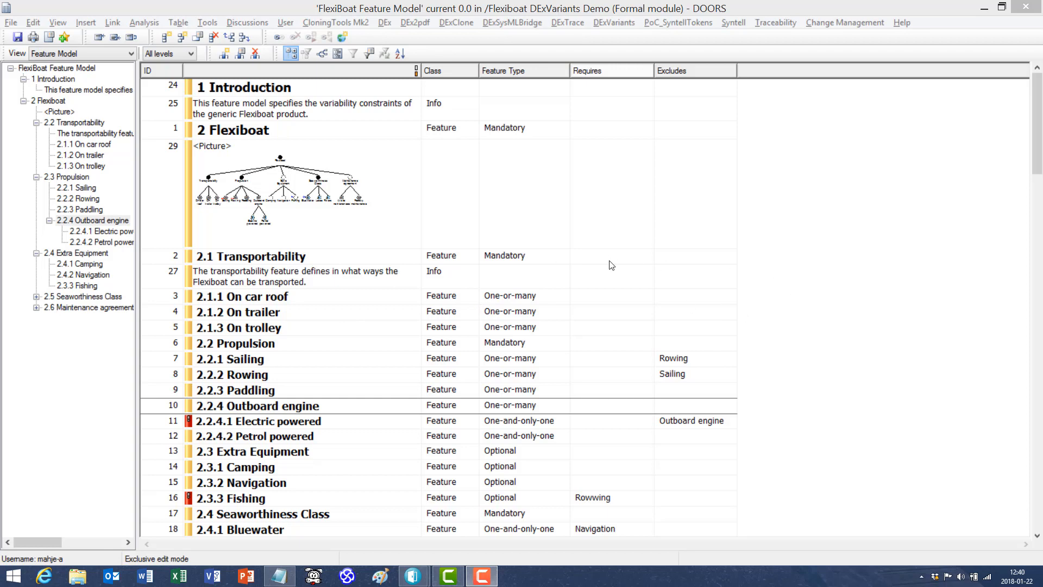
Switch the module to read-only mode and discard the unsaved changes to the feature constraints
click(33, 22)
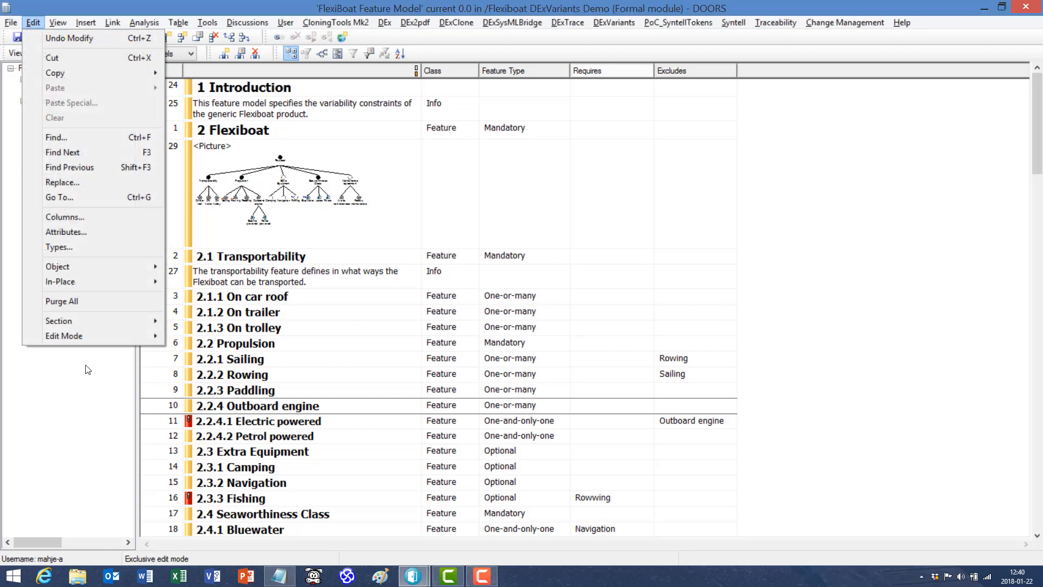
mouse_move(89, 335)
click(210, 338)
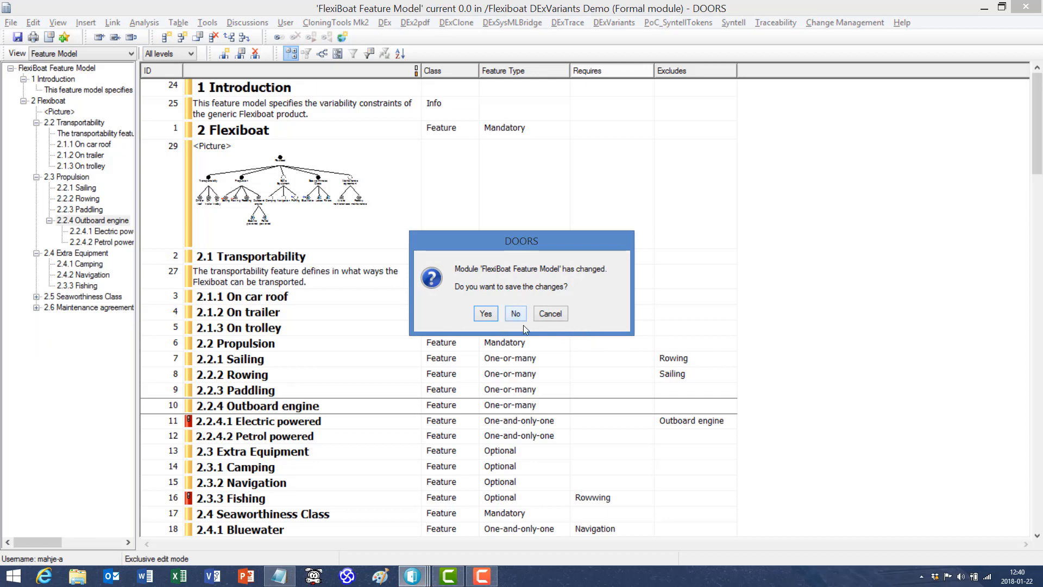
click(515, 314)
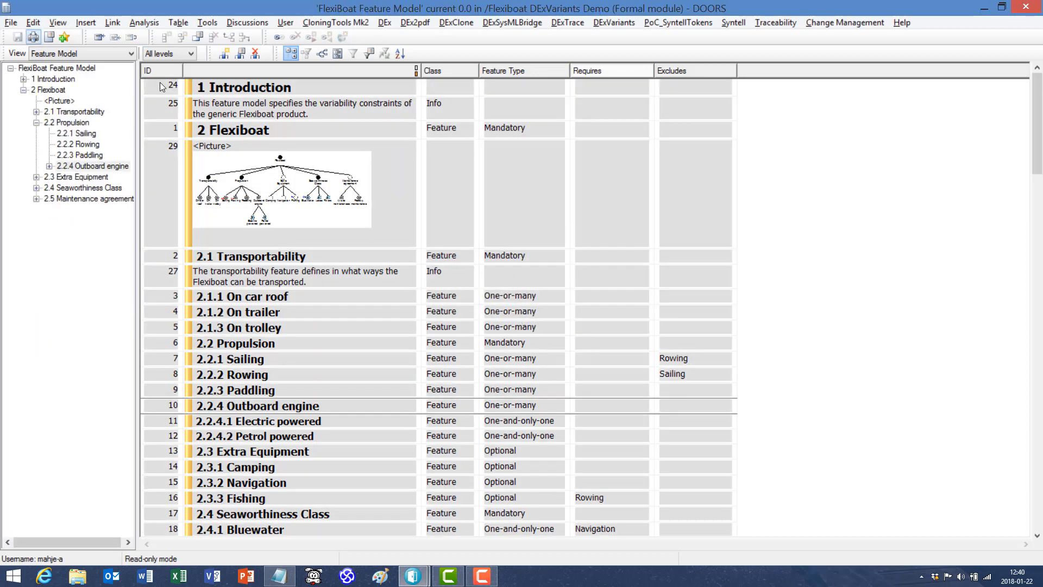
click(246, 377)
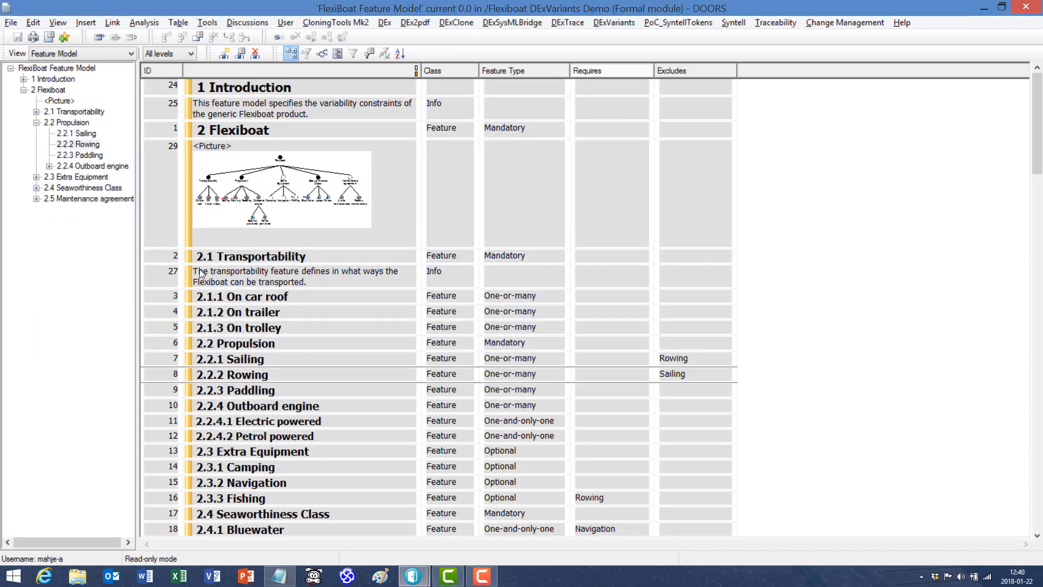
Return the feature model module to exclusive edit mode
click(30, 22)
mouse_move(142, 335)
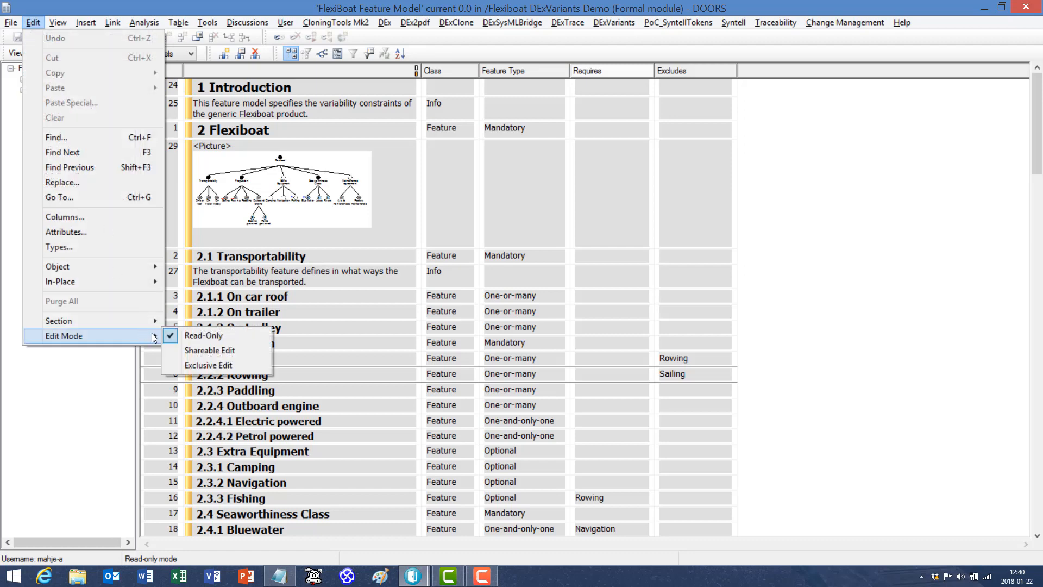
click(216, 363)
Set up the module for object versioning with a Feature Connection attribute and no shared-attribute protection or inheritance
scroll(222, 365, down, 2)
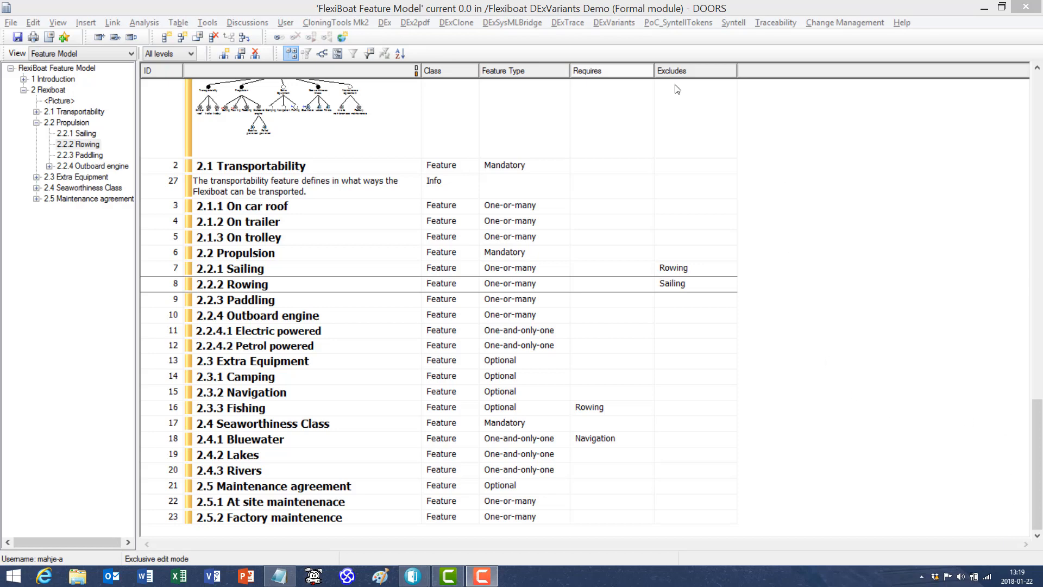
click(606, 23)
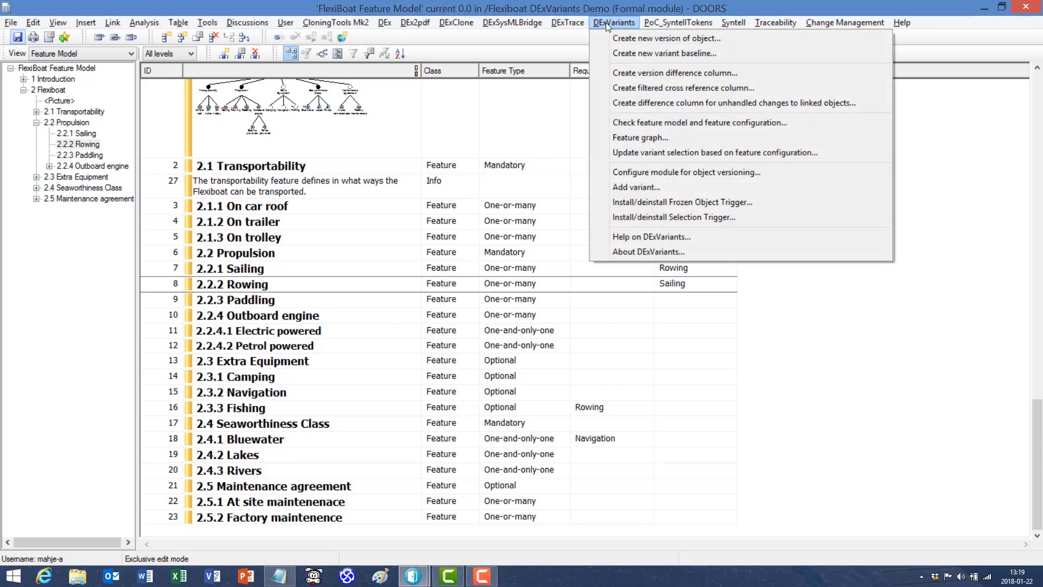
click(653, 172)
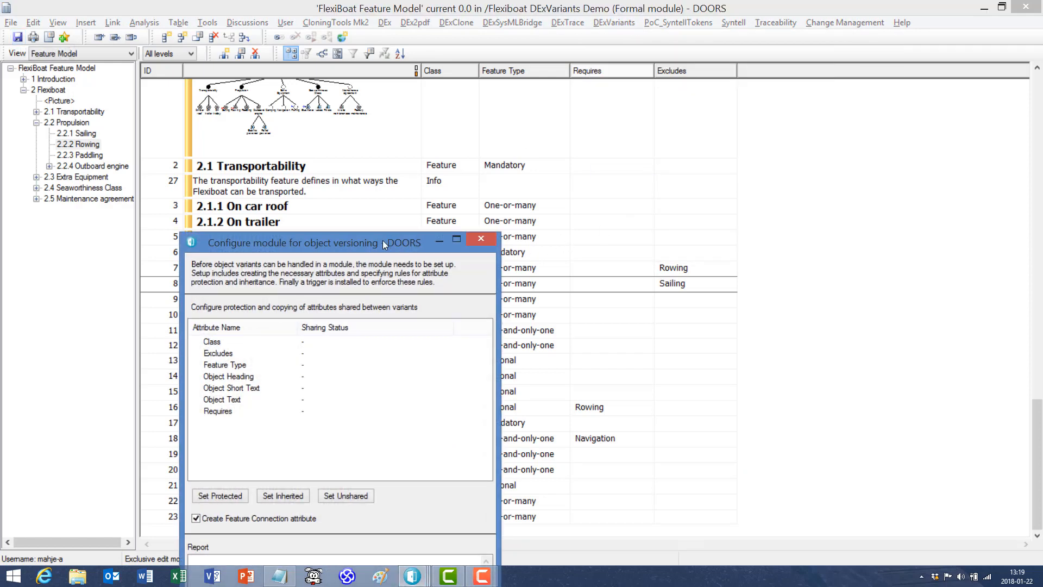
drag(485, 70, 487, 62)
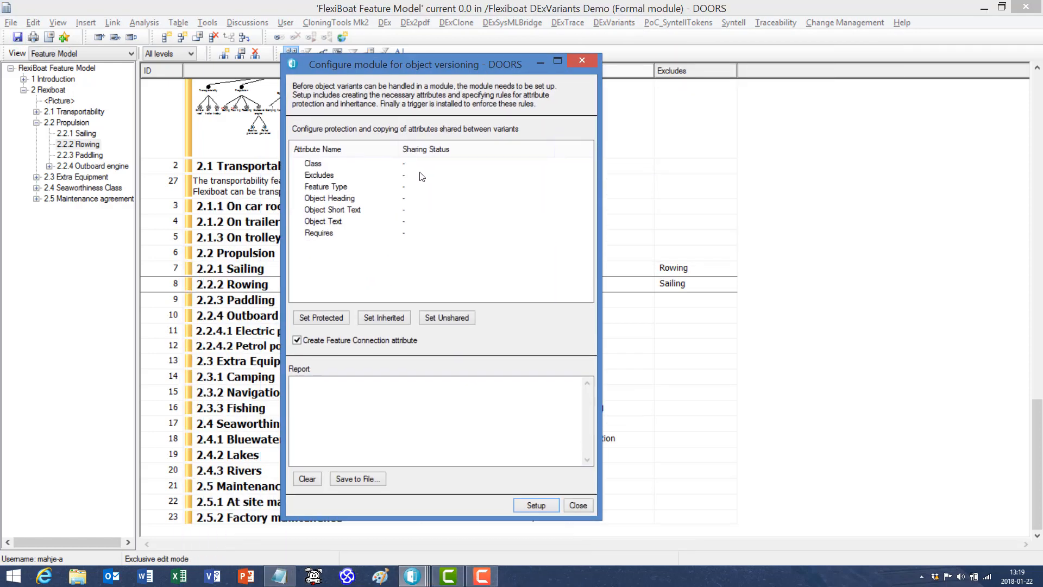
click(535, 505)
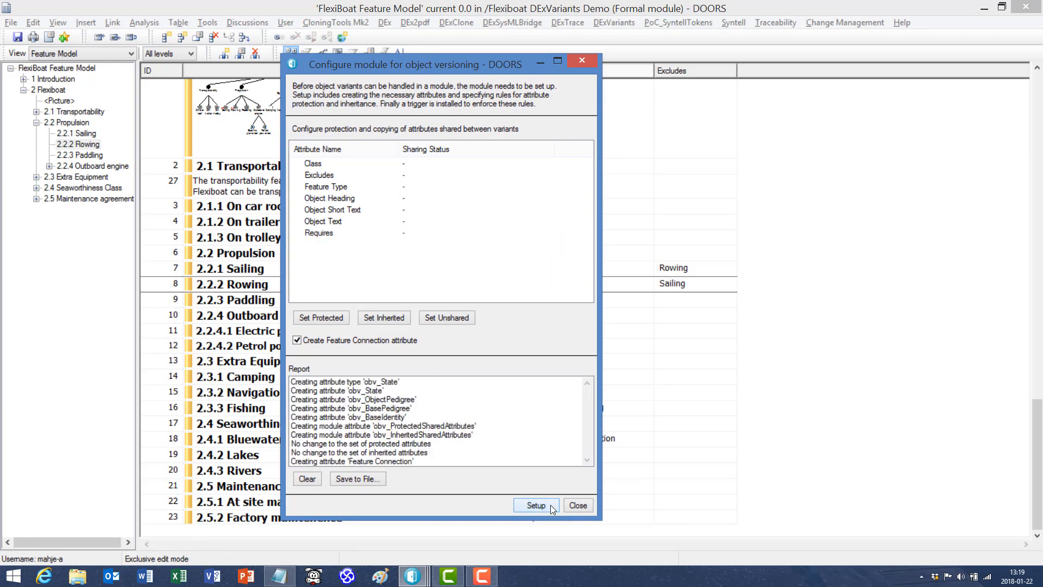
click(589, 510)
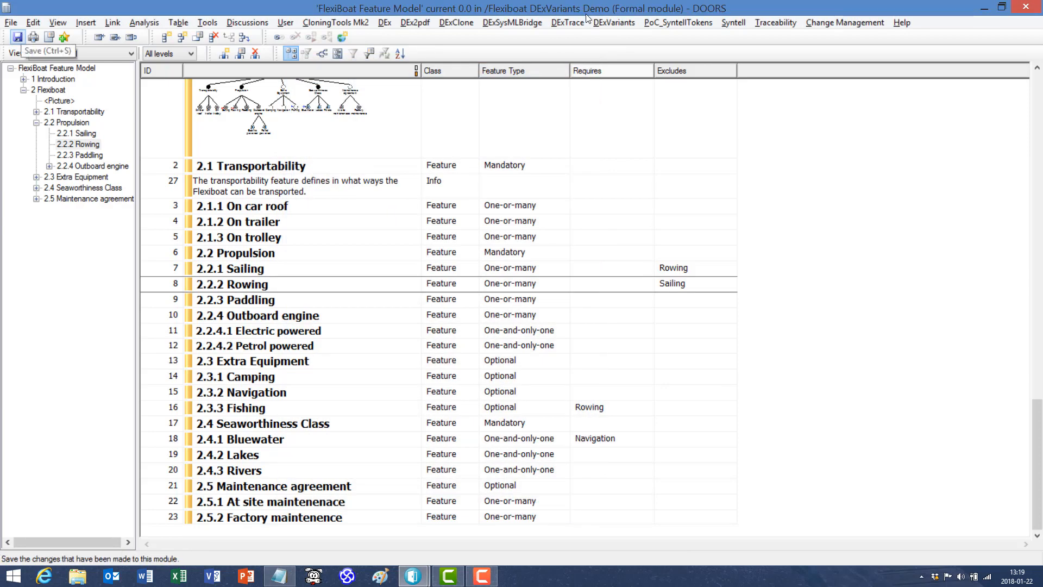
Add a variant named Techno, initiating its selection from the current filter and creating a variant view
click(617, 24)
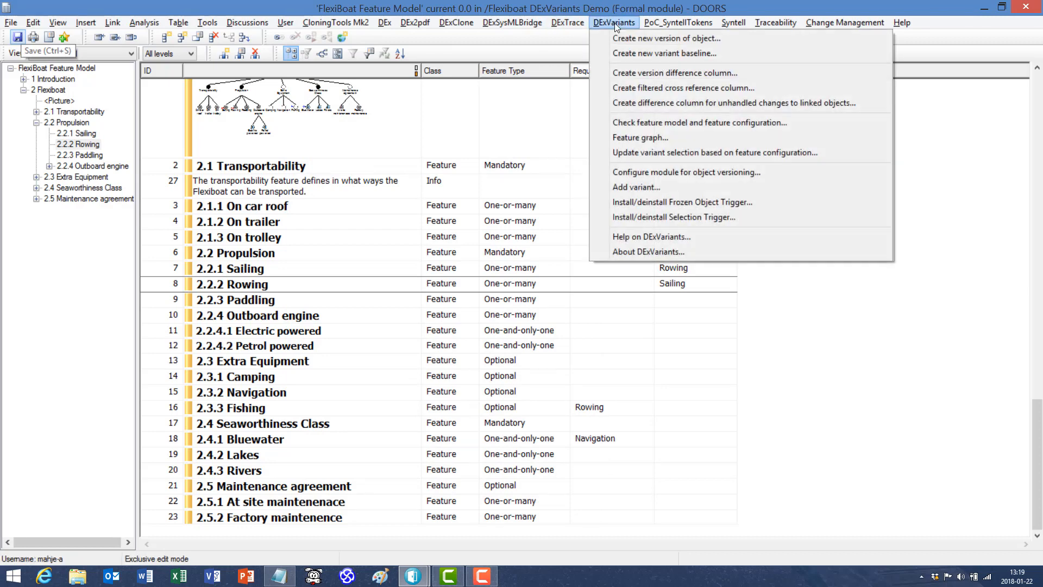
click(632, 188)
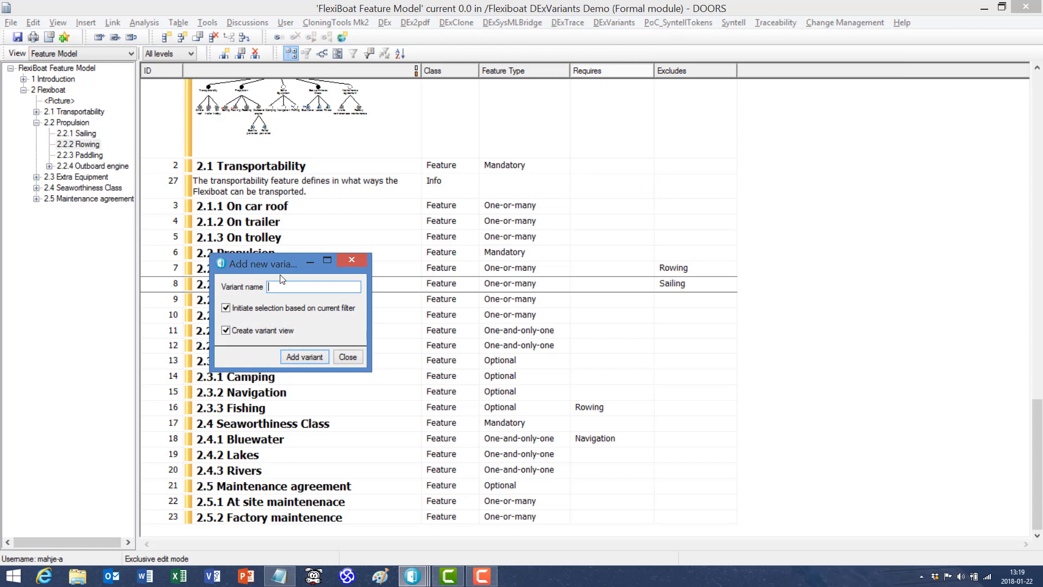
text(Techno)
click(304, 356)
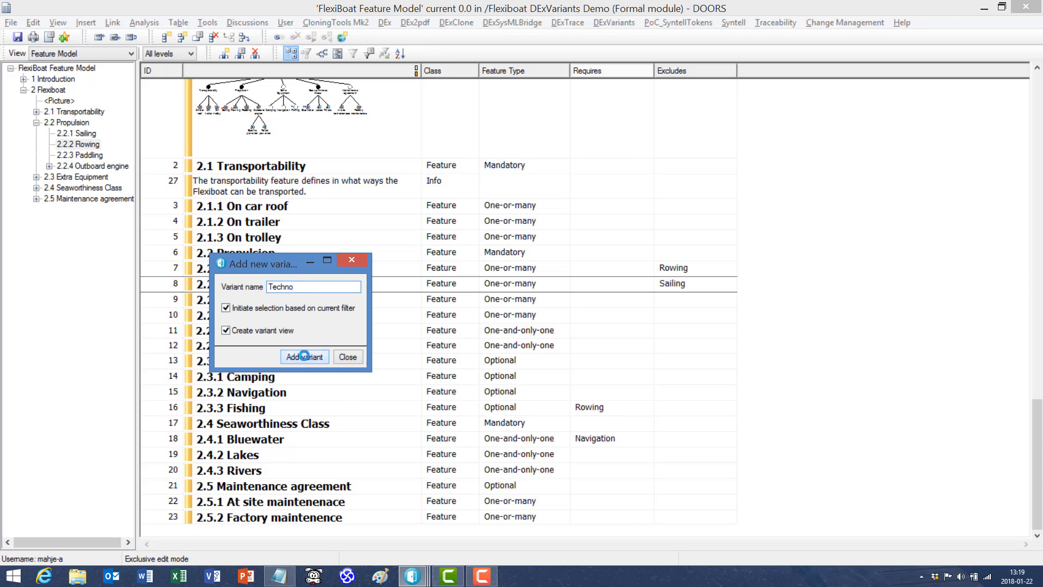
click(349, 357)
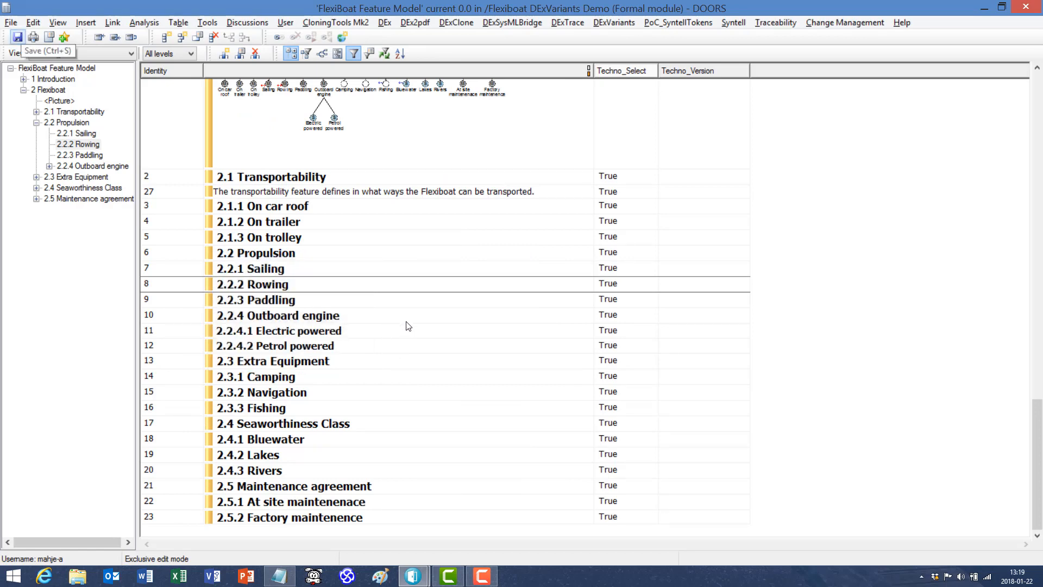
Insert attribute columns for Class and Feature Type into the Techno variant view
click(223, 55)
click(654, 255)
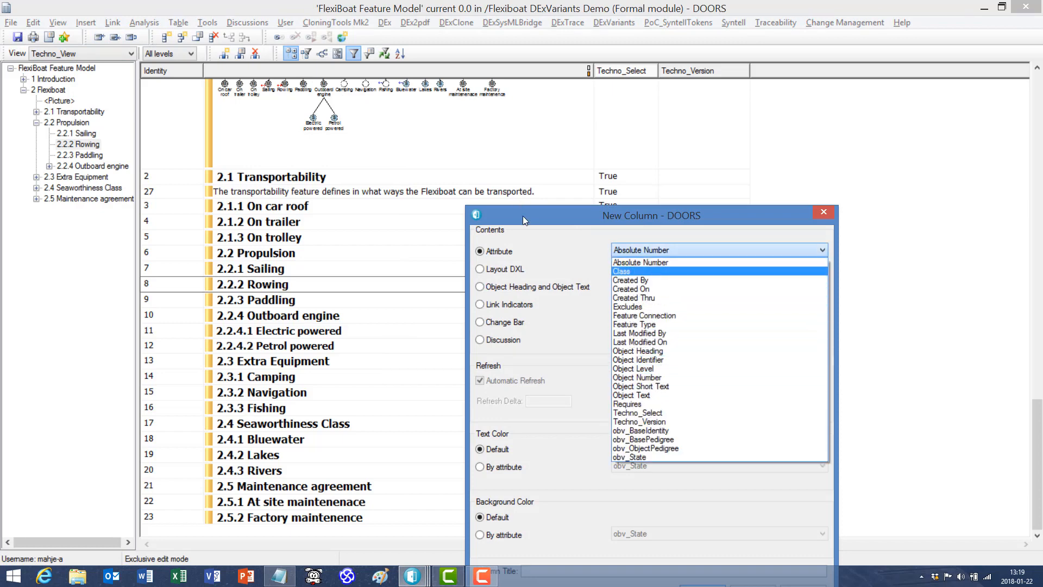
click(655, 271)
drag(628, 222, 570, 88)
click(645, 457)
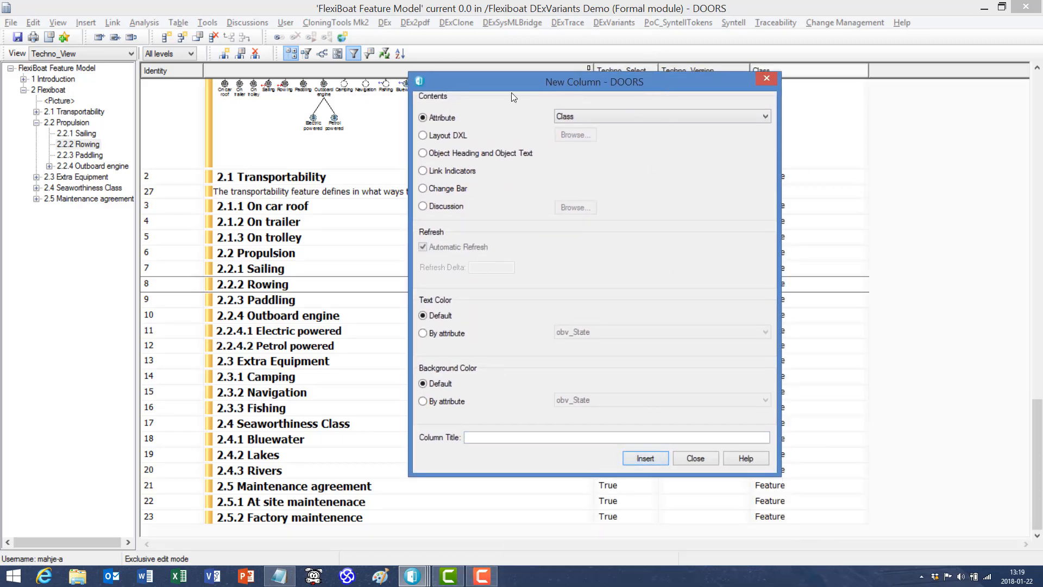
click(607, 116)
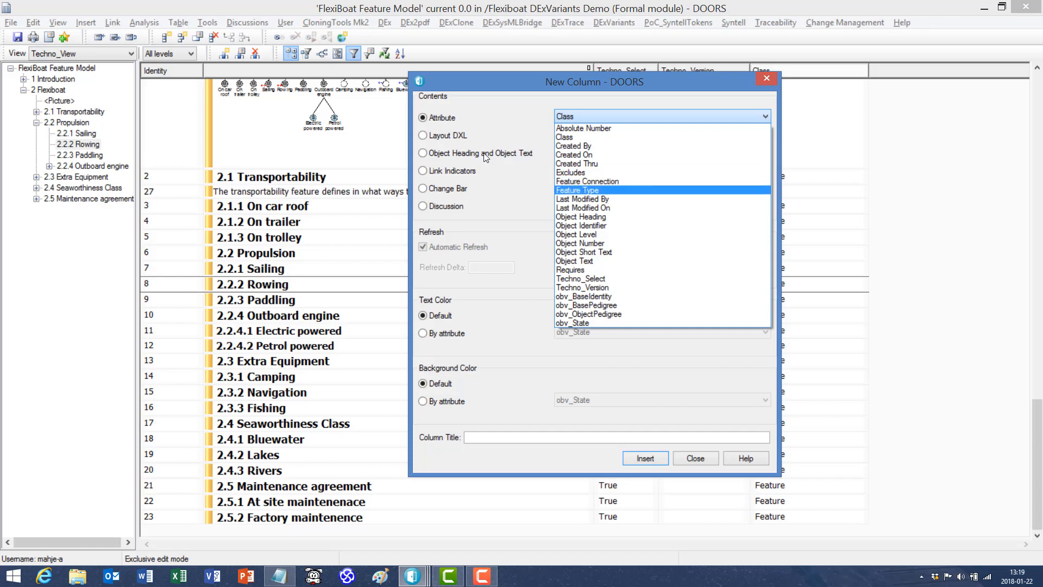
click(604, 192)
click(638, 458)
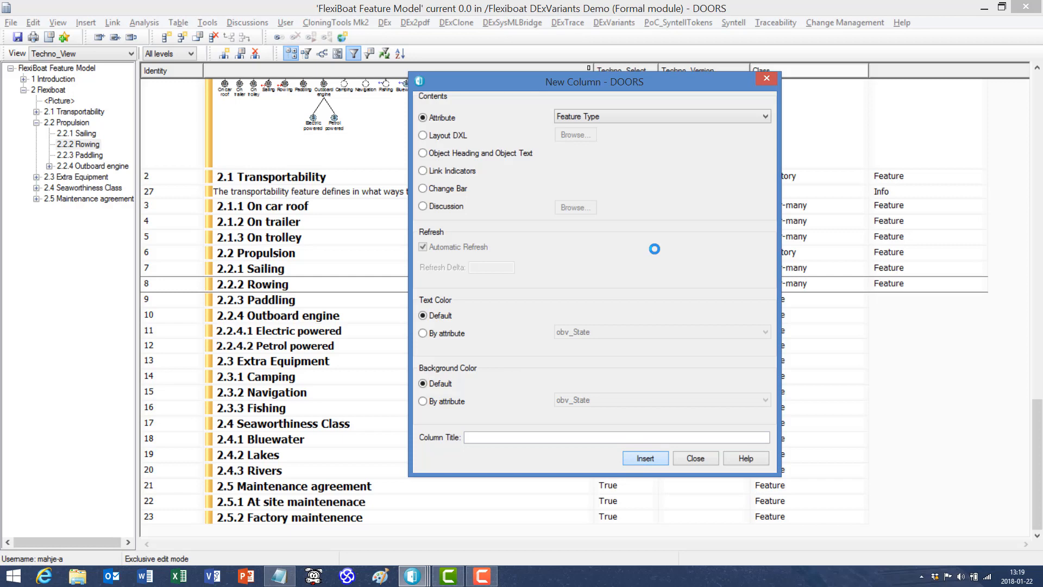
Insert attribute columns for Requires and Excludes into the view and finish adding columns
click(633, 115)
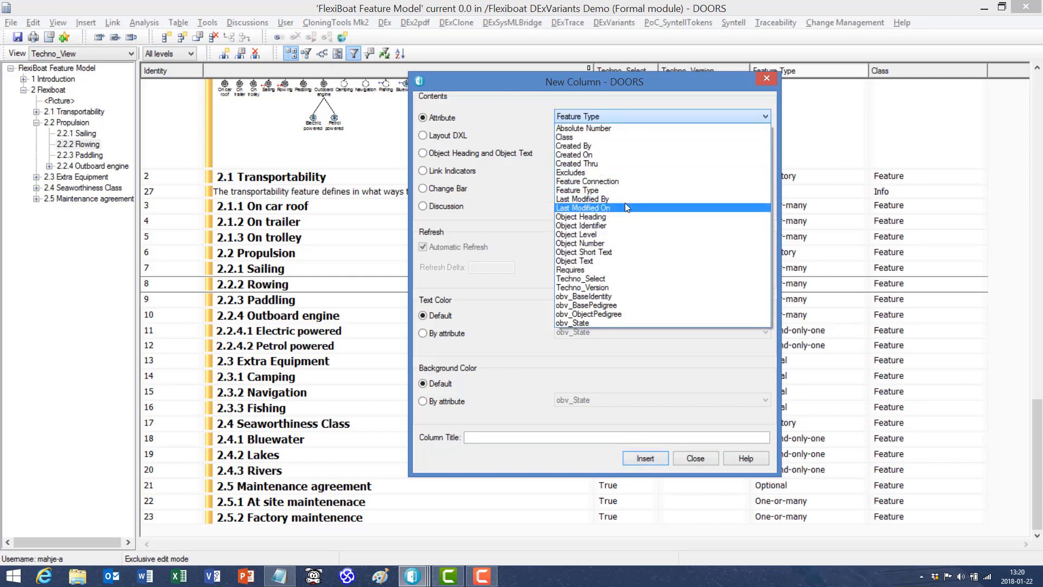
click(615, 269)
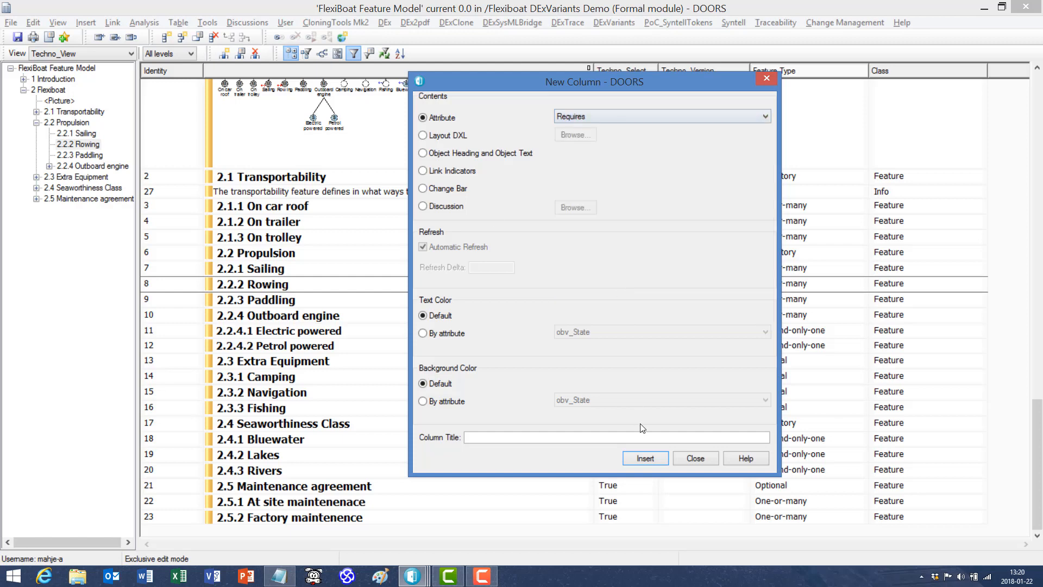
click(645, 458)
click(613, 116)
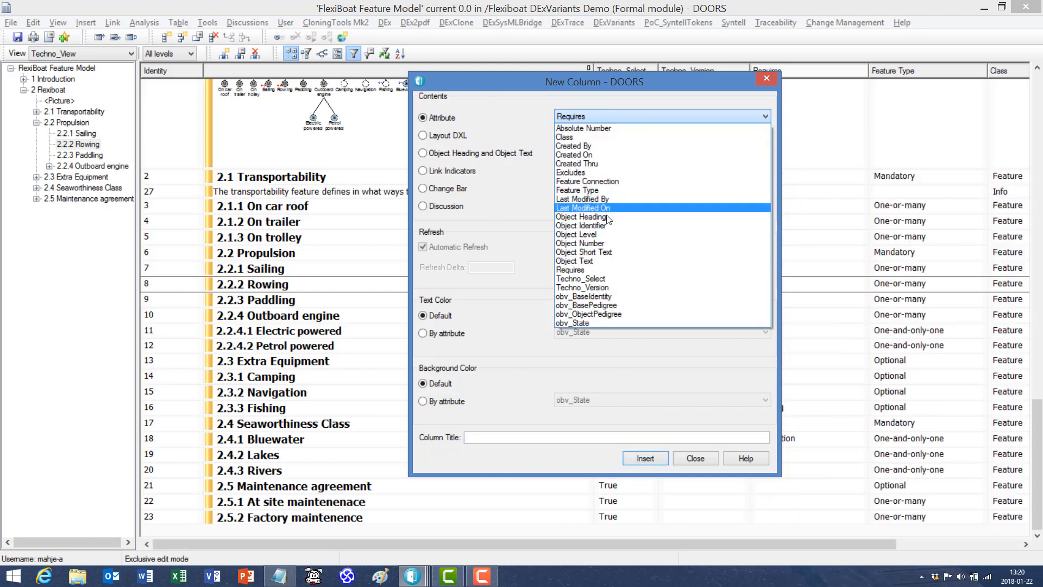
click(595, 172)
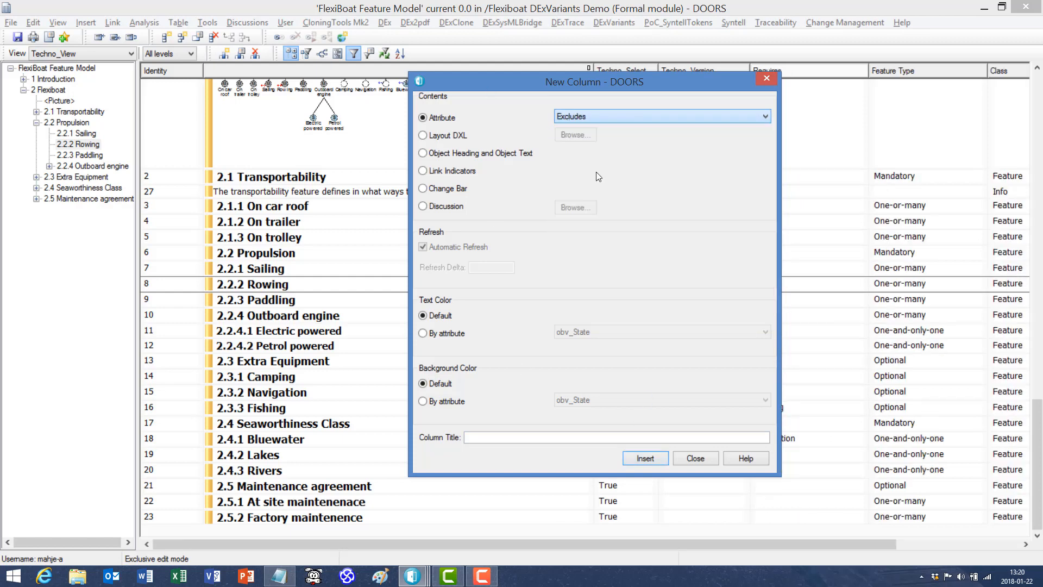
click(637, 451)
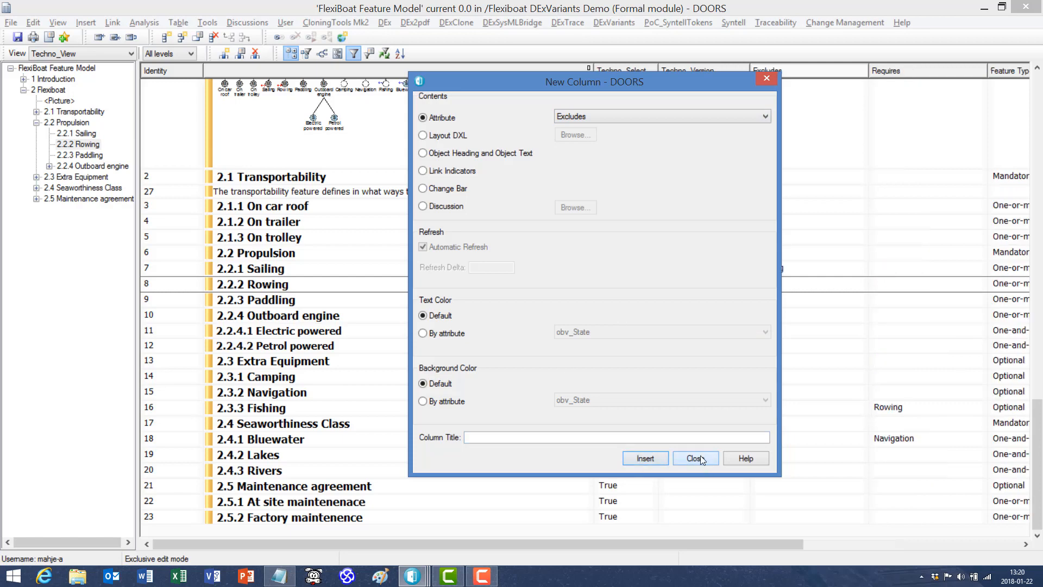
click(695, 458)
Narrow the Techno_Version, Excludes, Requires and Feature Type columns and place Class and Feature Type directly after Techno_Version
drag(869, 70, 799, 105)
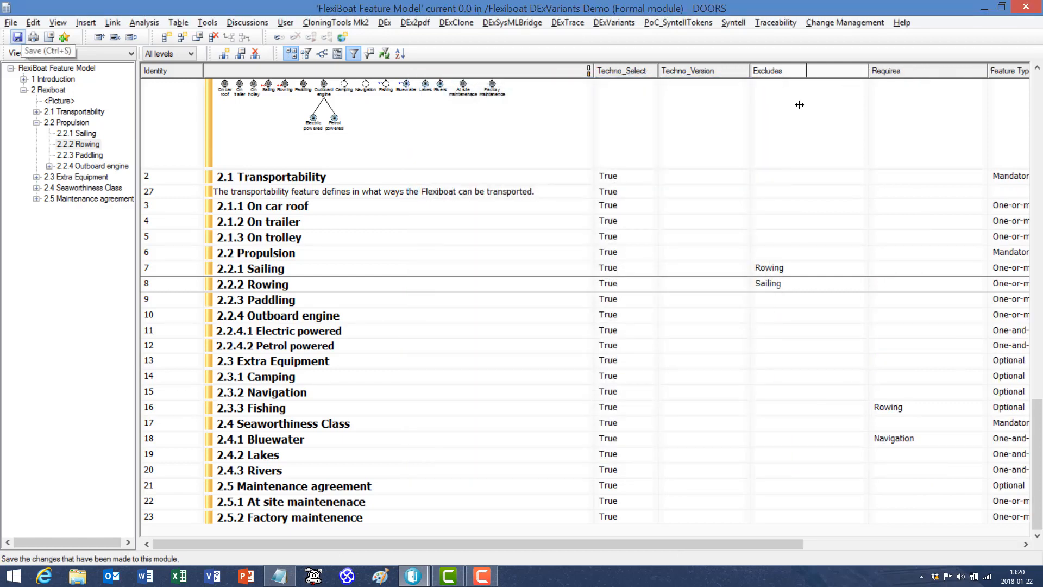
drag(750, 70, 717, 100)
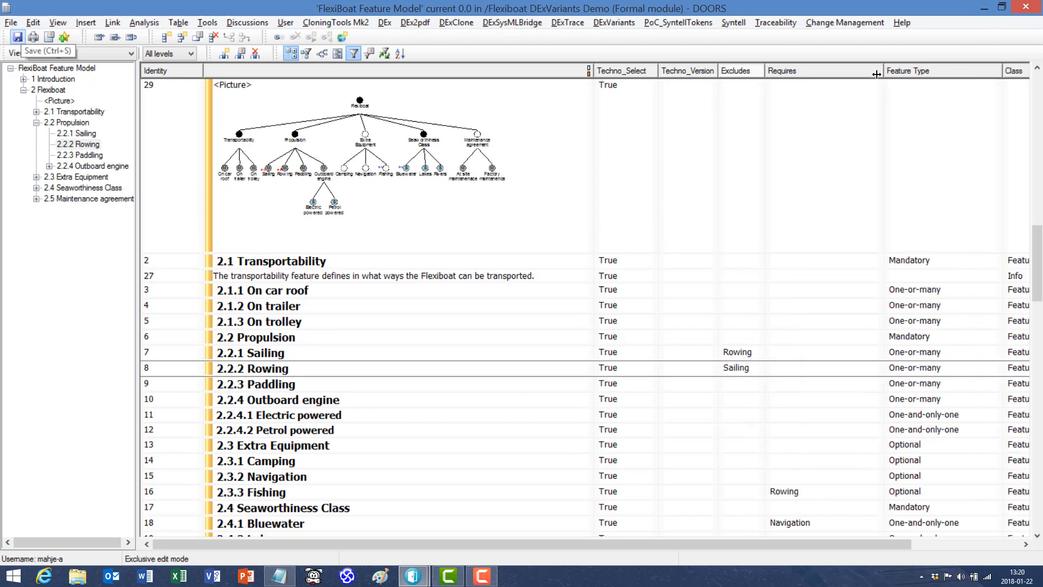
drag(876, 74, 819, 69)
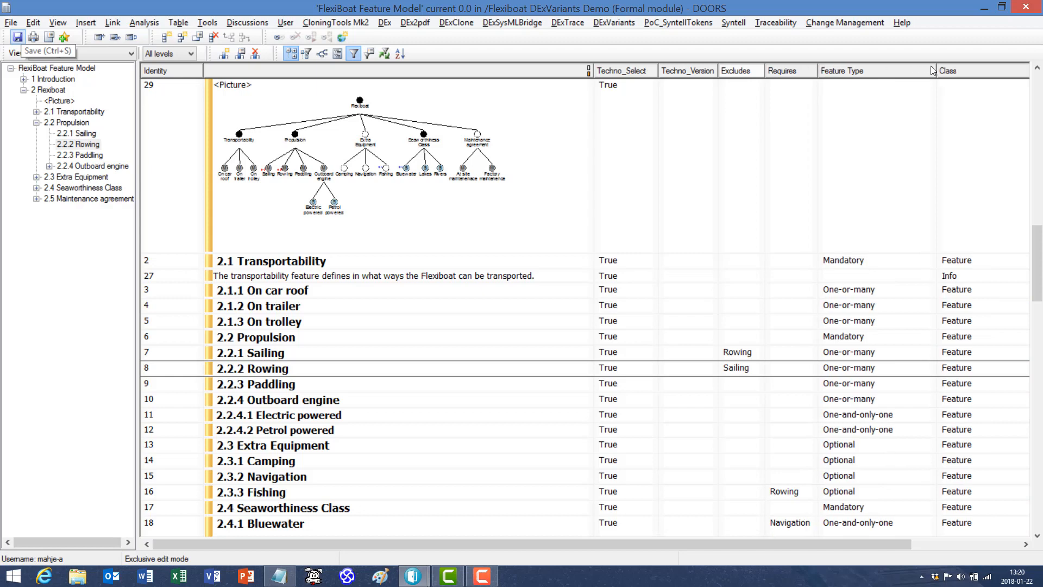
drag(932, 71, 883, 84)
drag(1000, 74, 755, 73)
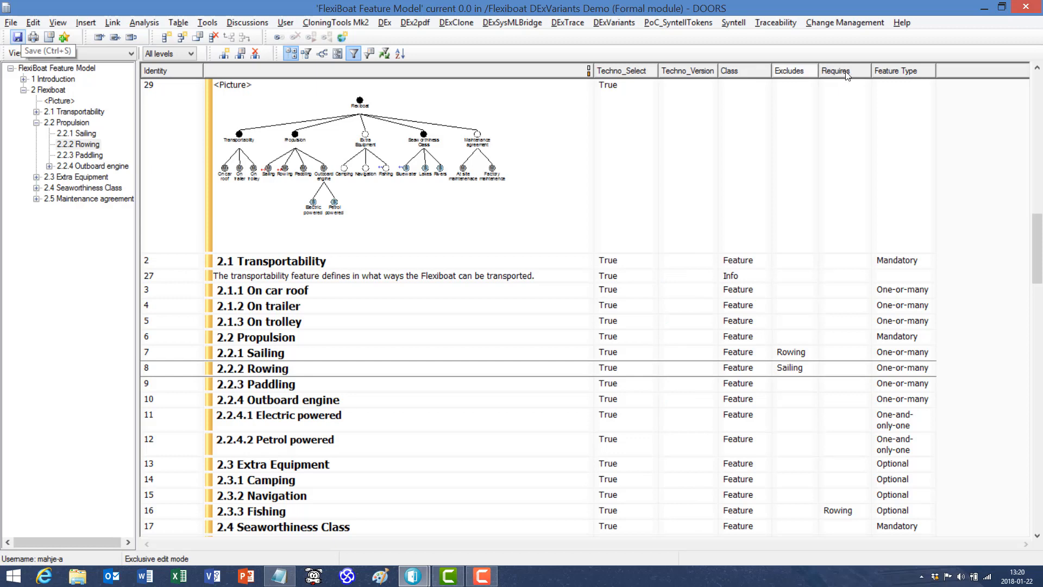
drag(888, 71, 777, 72)
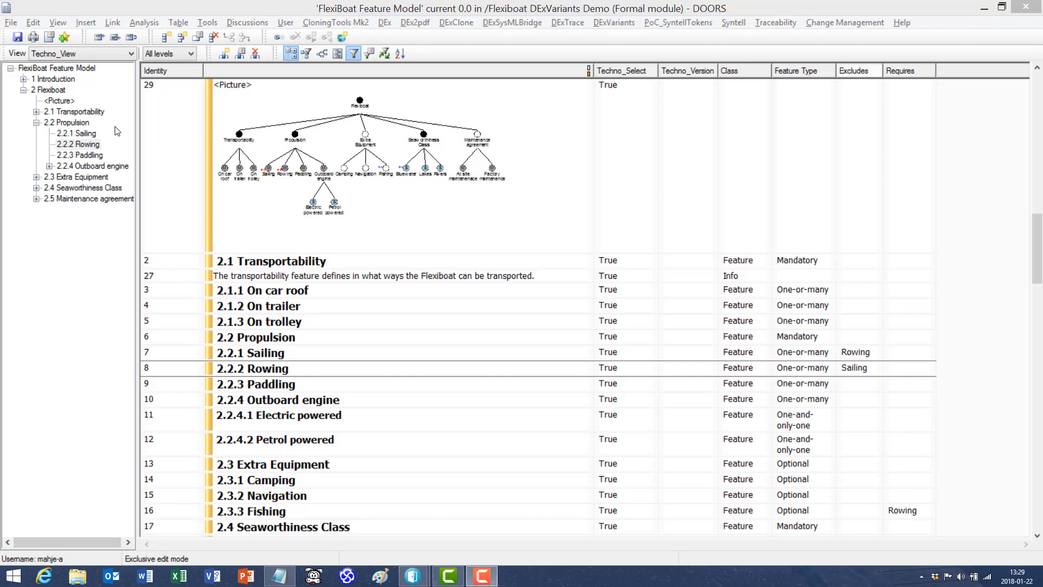
Save the column layout under the existing view name Techno_View, with filtering and sorting remembered
click(58, 23)
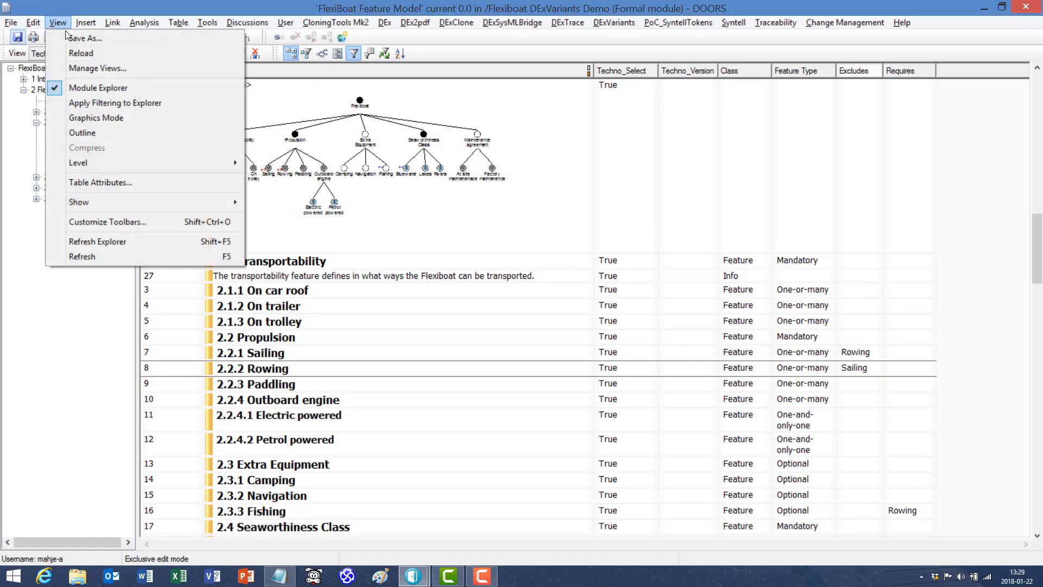
click(76, 38)
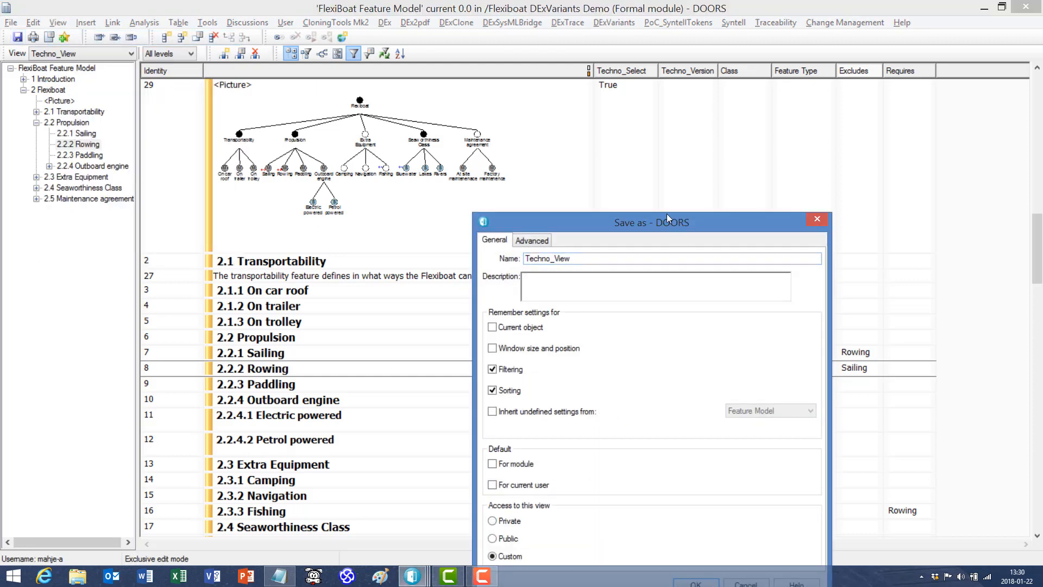
drag(667, 218, 621, 126)
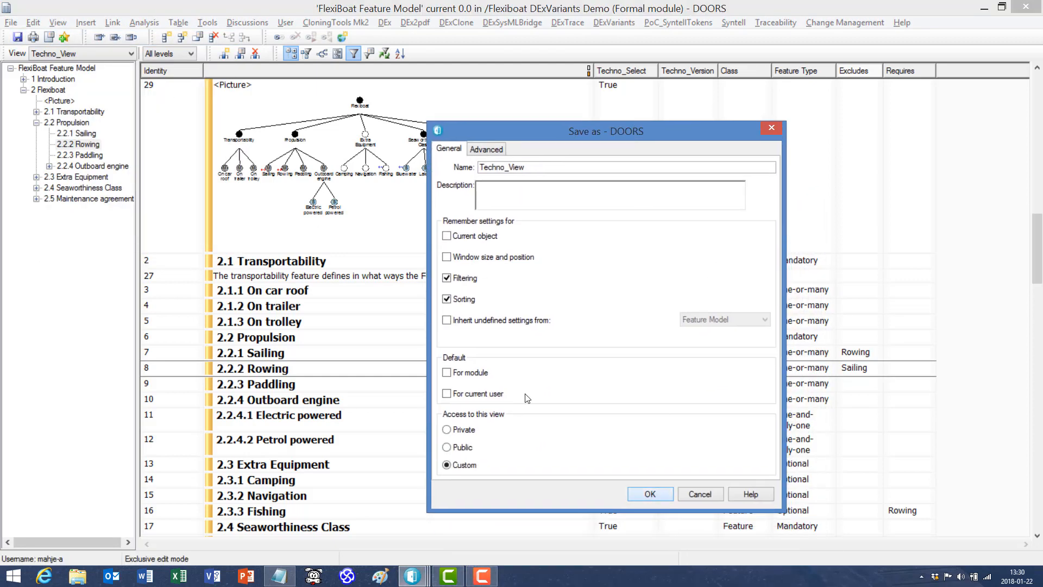
click(651, 494)
click(630, 438)
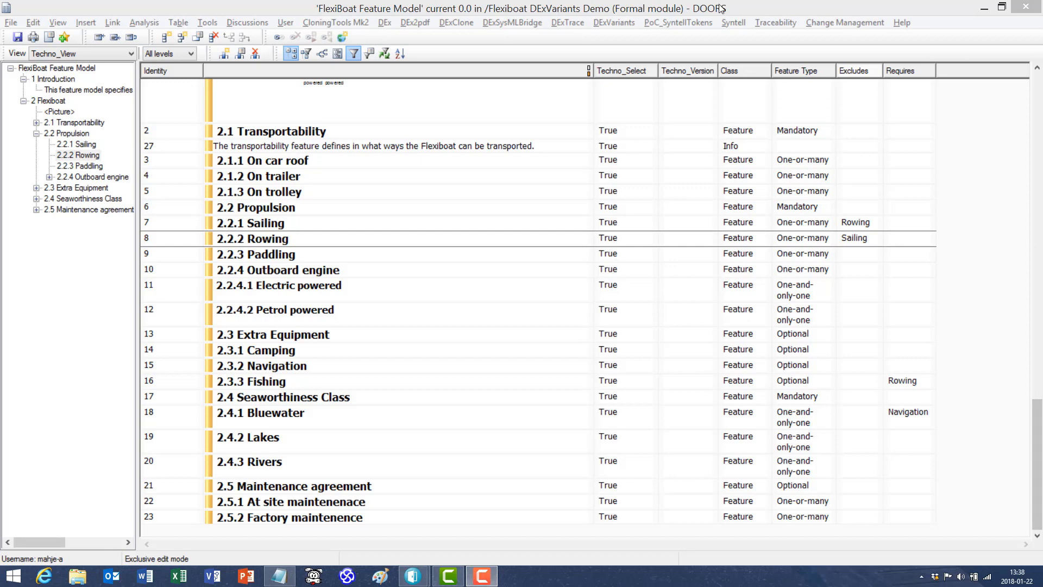
Check the feature model's integrity including the feature configuration, with the selection defined by Techno_Select
click(630, 25)
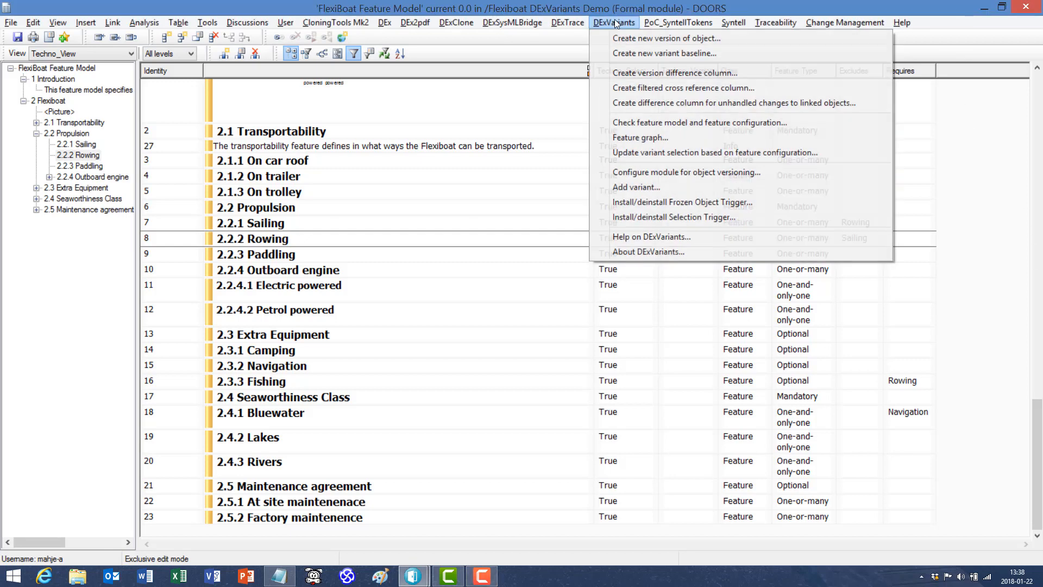
click(689, 124)
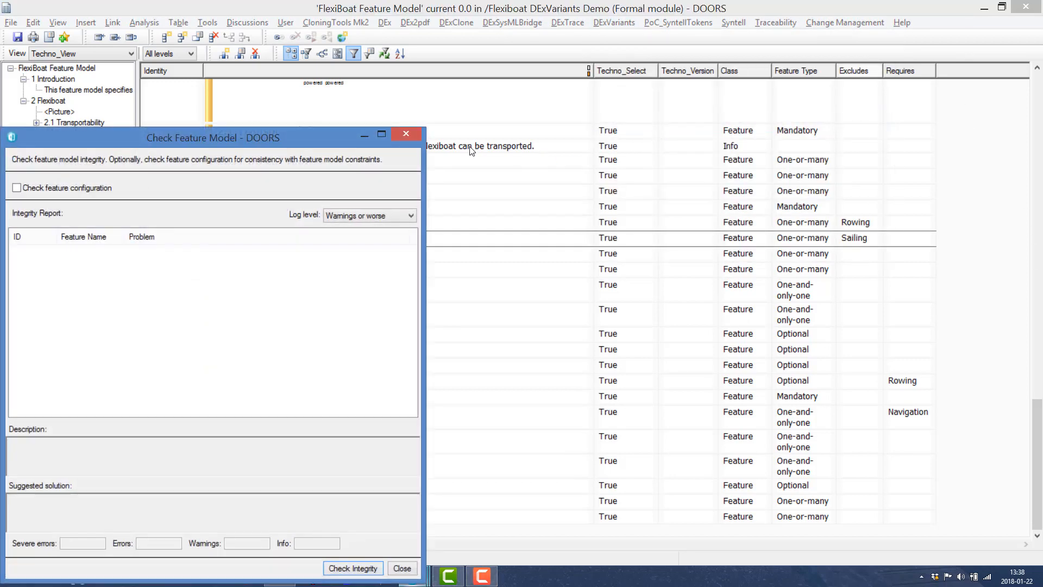
drag(328, 135, 737, 30)
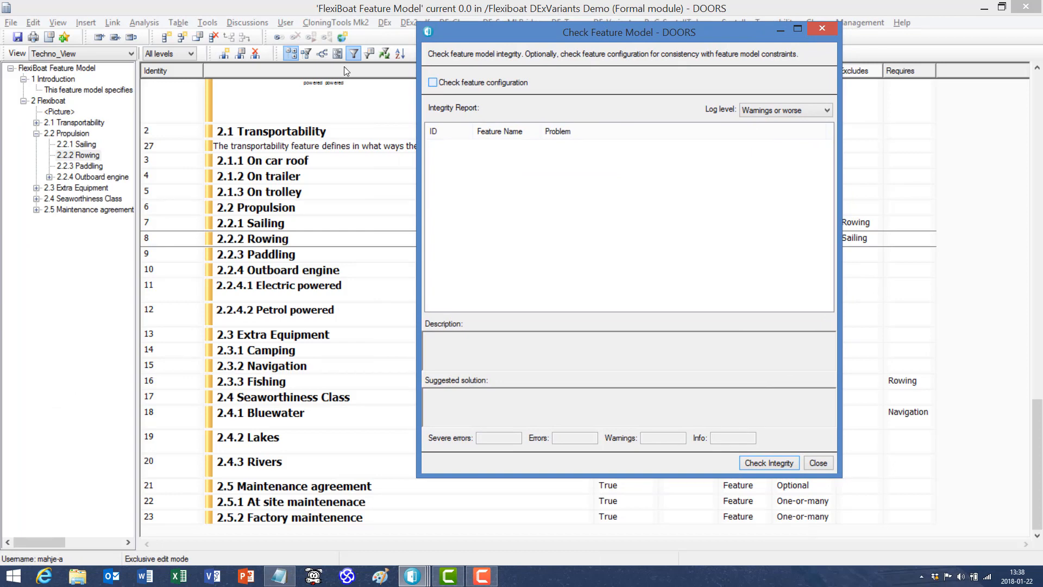
click(432, 82)
click(679, 80)
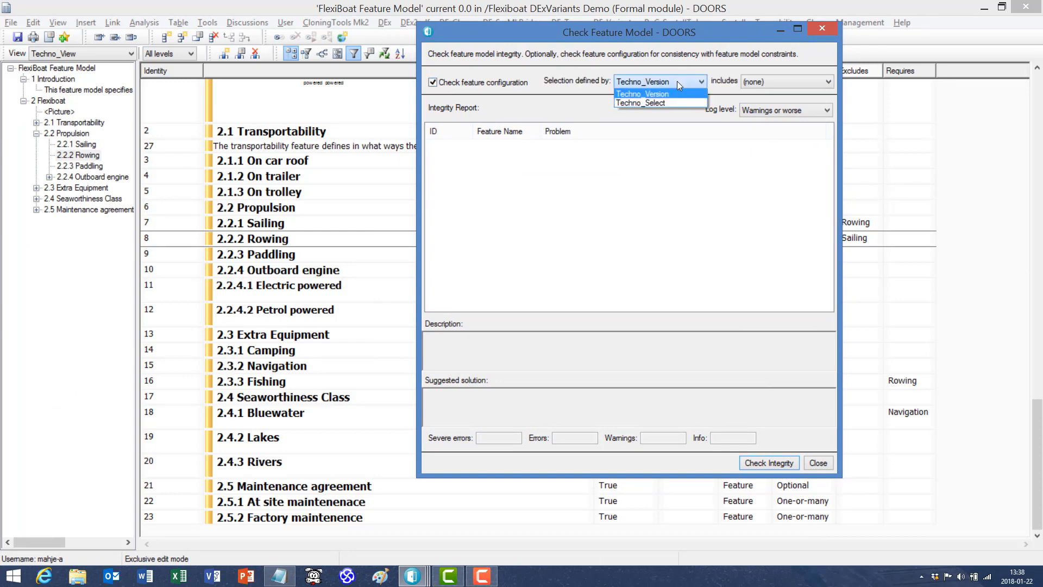
click(669, 103)
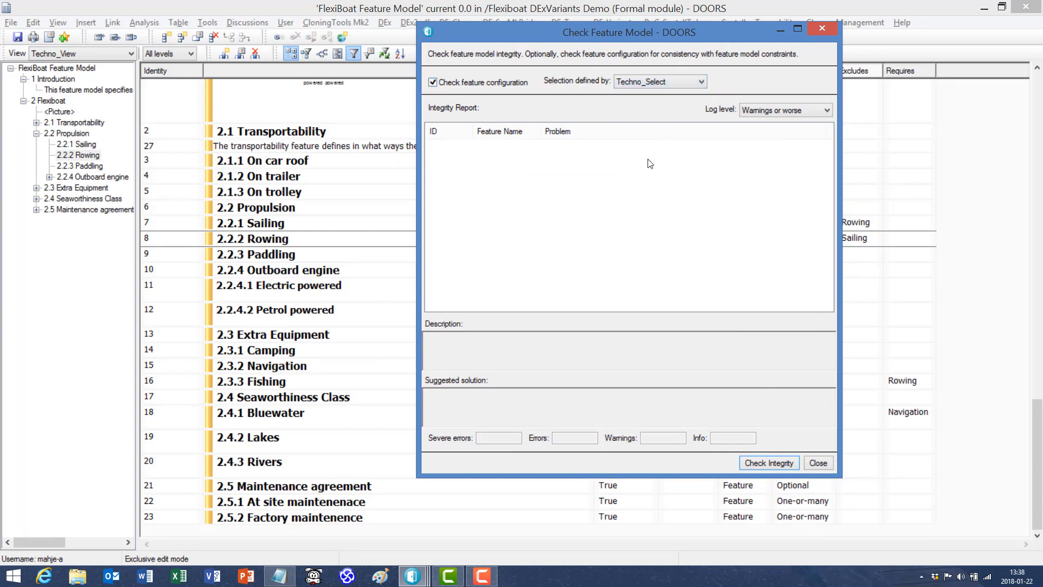
click(767, 462)
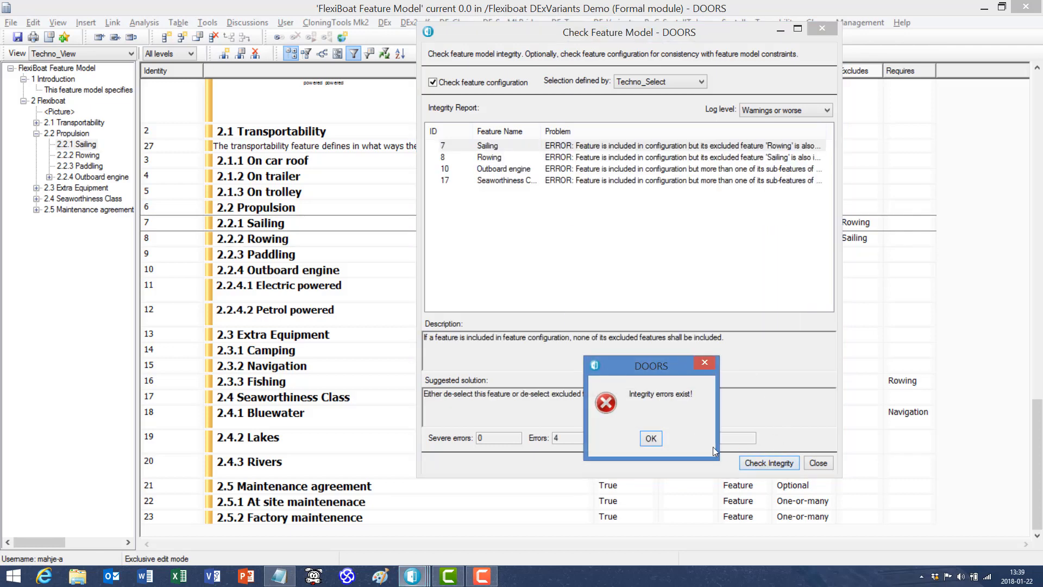
click(650, 438)
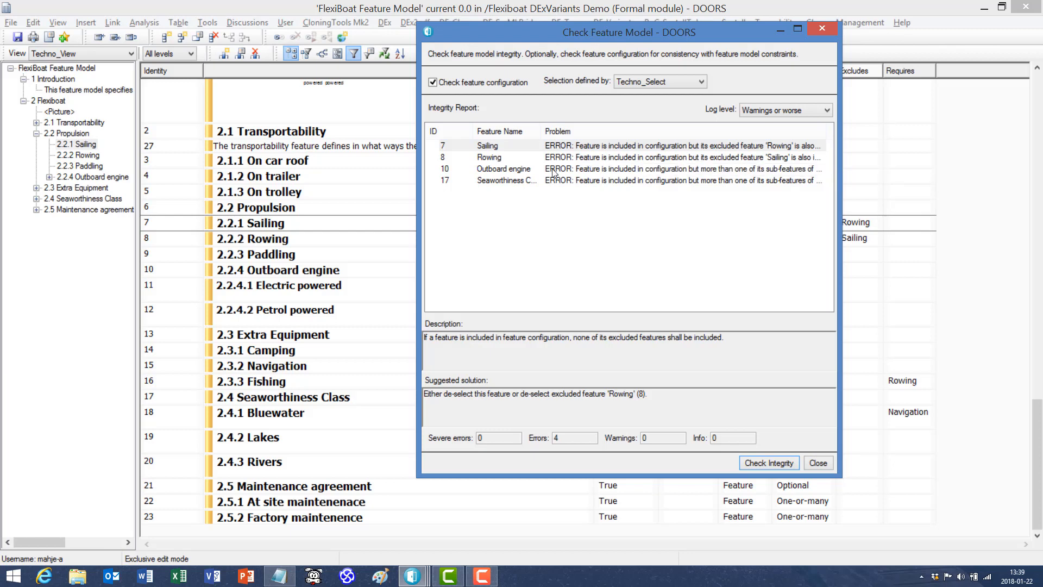
Set Techno_Select to False for the Rowing feature and rerun the integrity check on the configuration
click(307, 242)
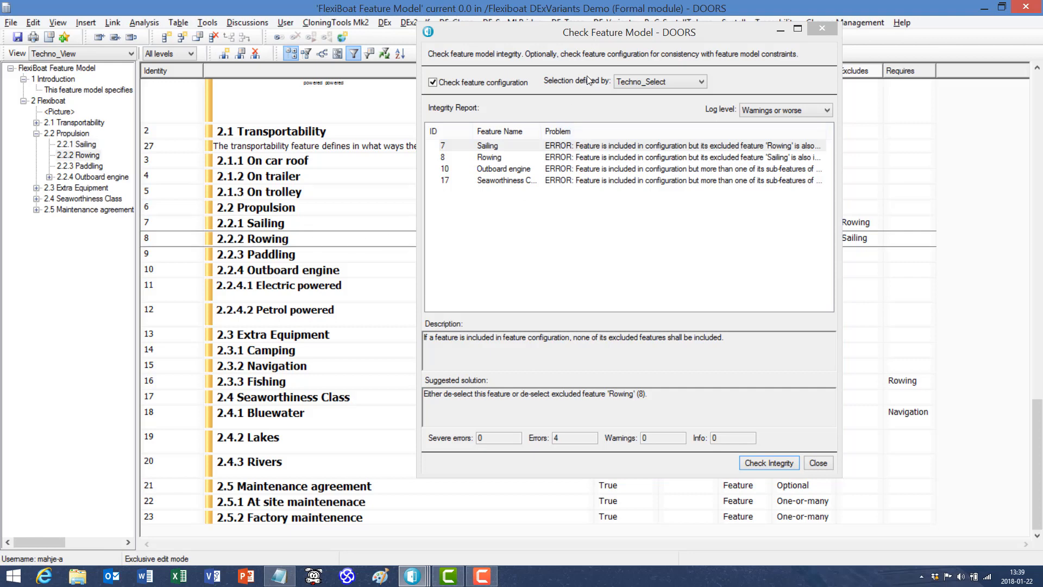
drag(600, 32, 854, 57)
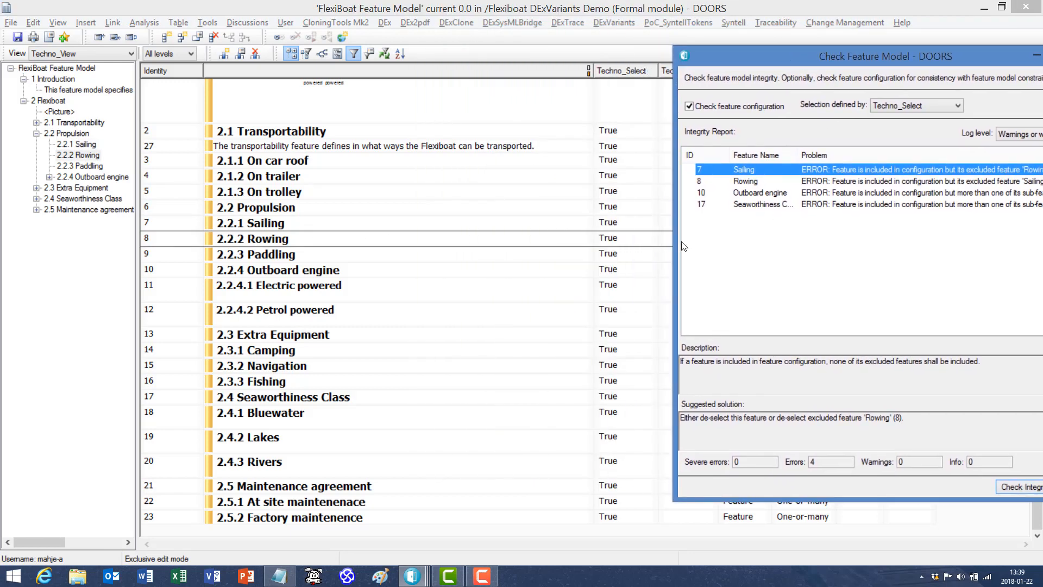
click(623, 243)
click(624, 242)
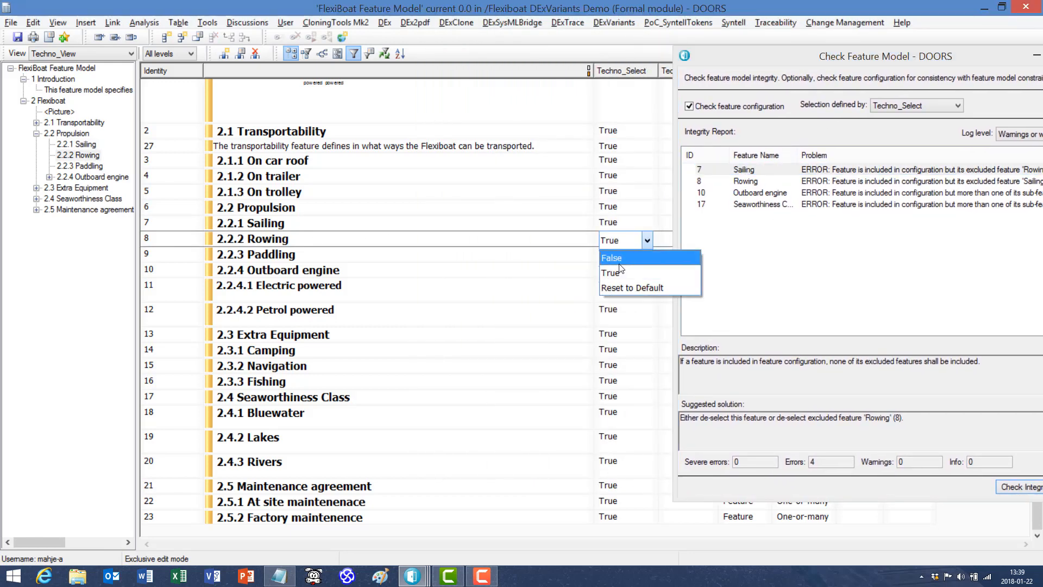
click(620, 261)
click(552, 261)
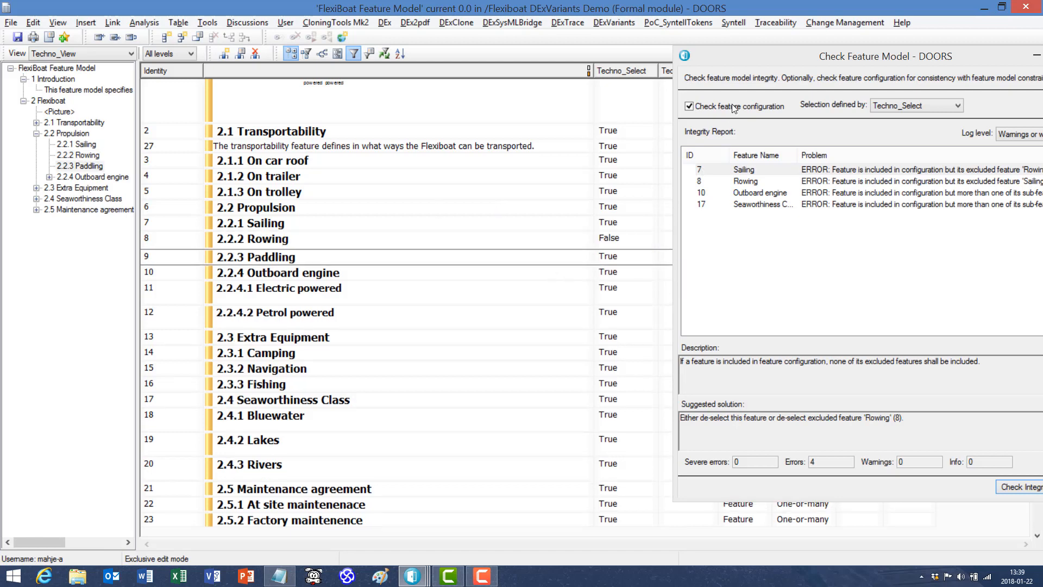
drag(745, 54, 528, 45)
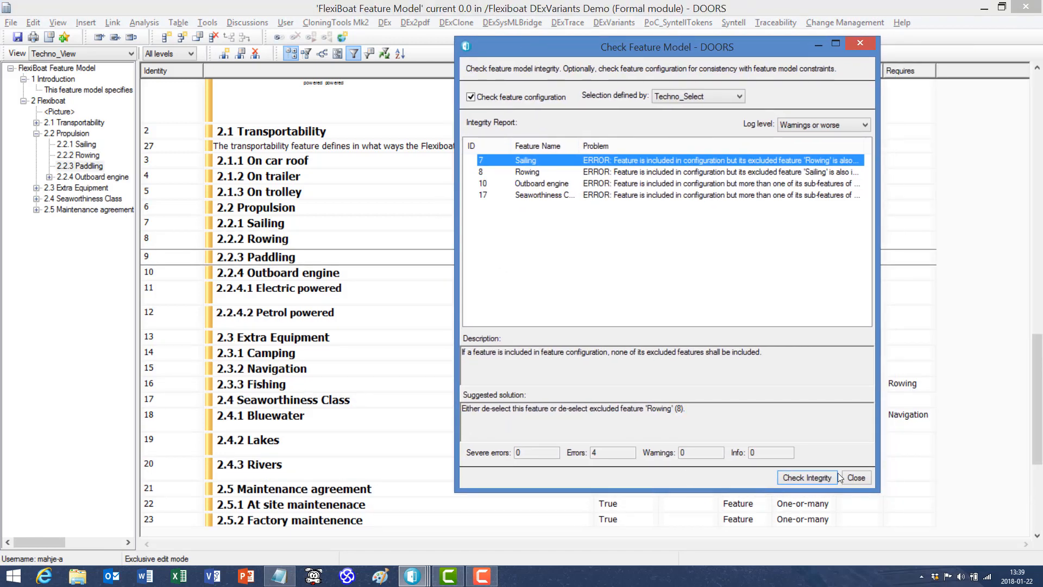
click(815, 477)
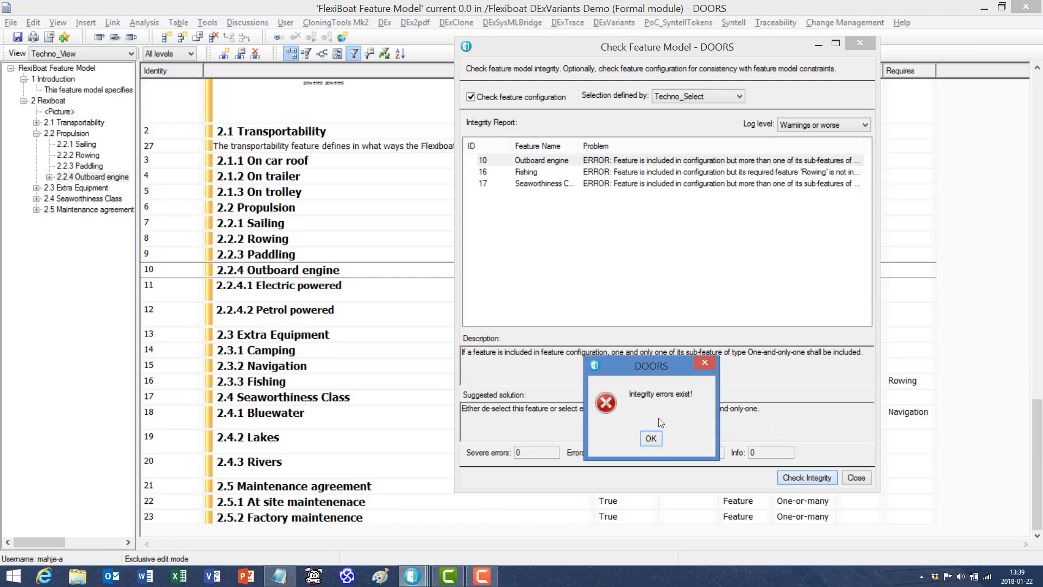
Set Techno_Select to False for the Electric powered feature and rerun the integrity check on the configuration
click(651, 439)
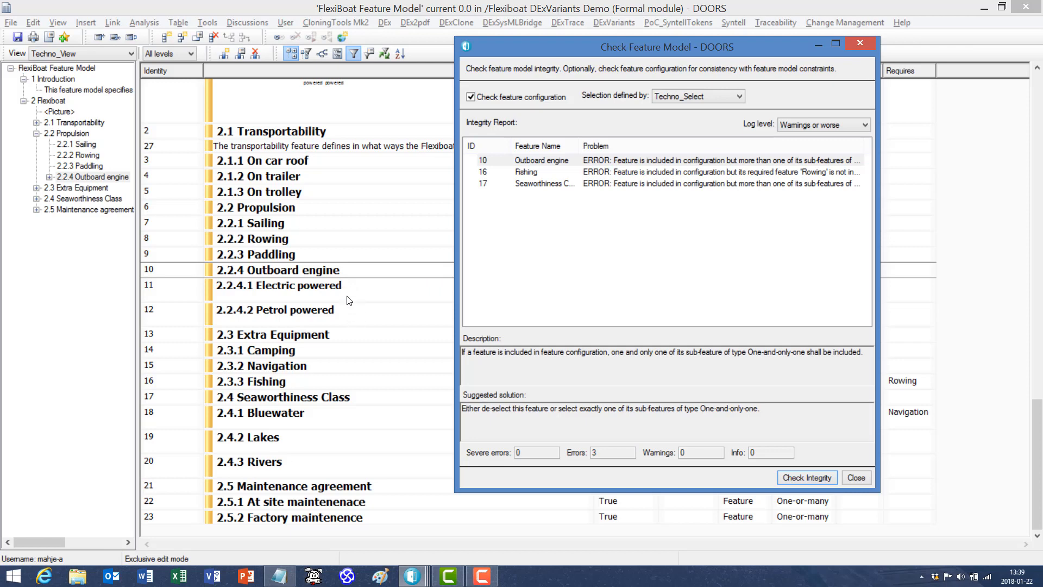
click(274, 236)
click(422, 283)
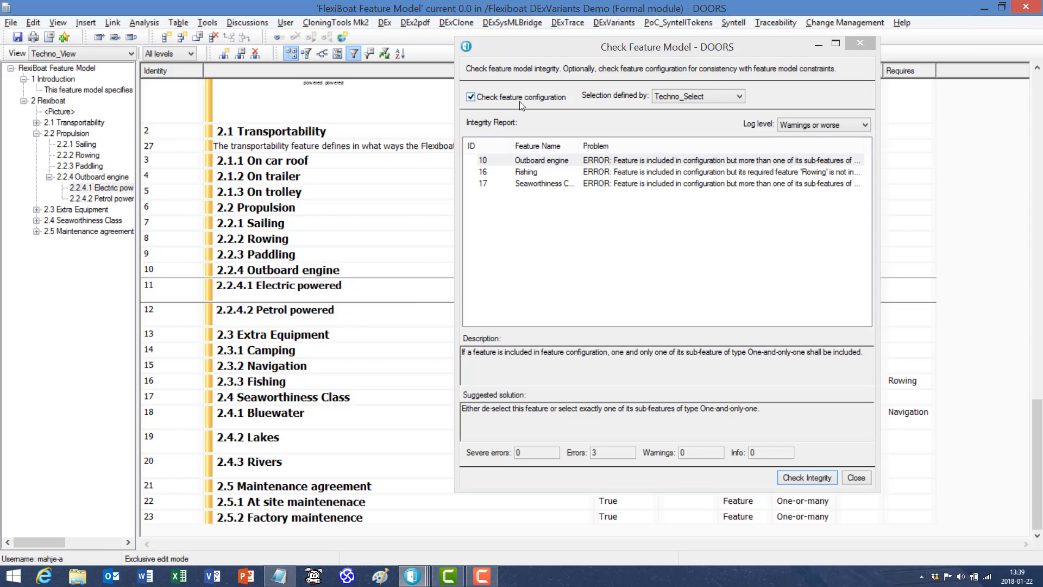
drag(540, 49, 844, 91)
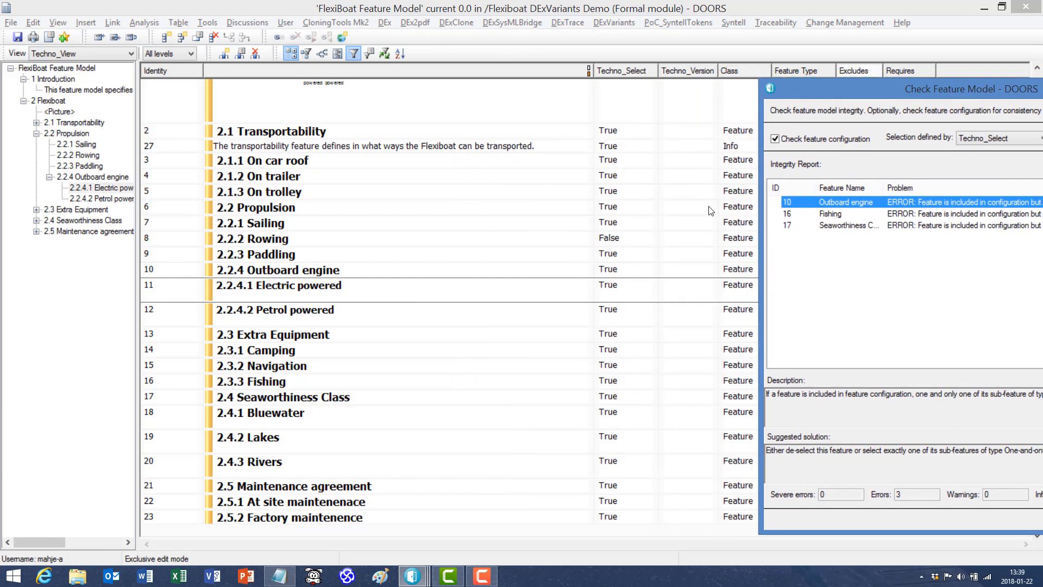
click(631, 294)
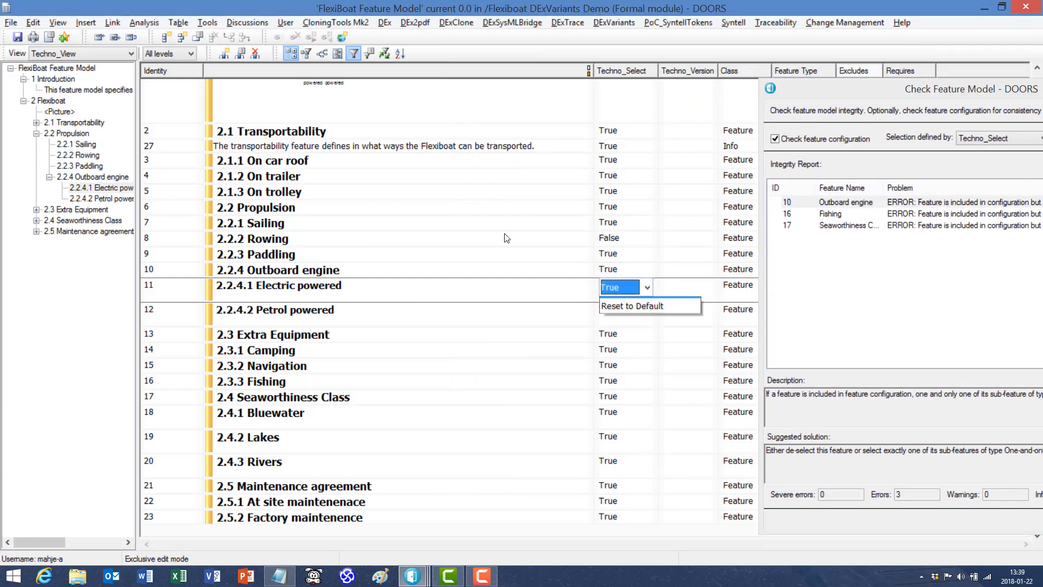
click(631, 311)
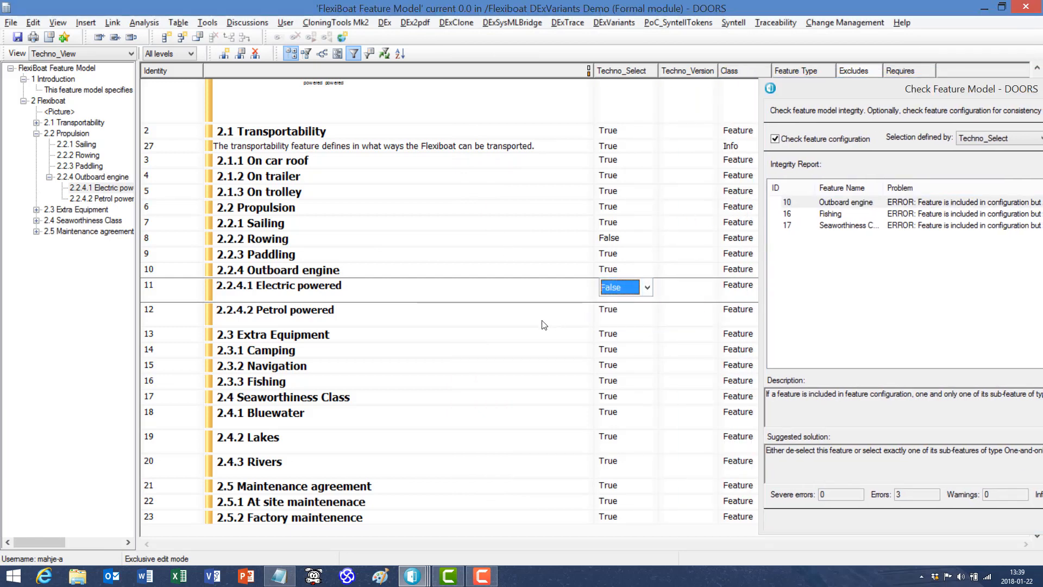
click(590, 317)
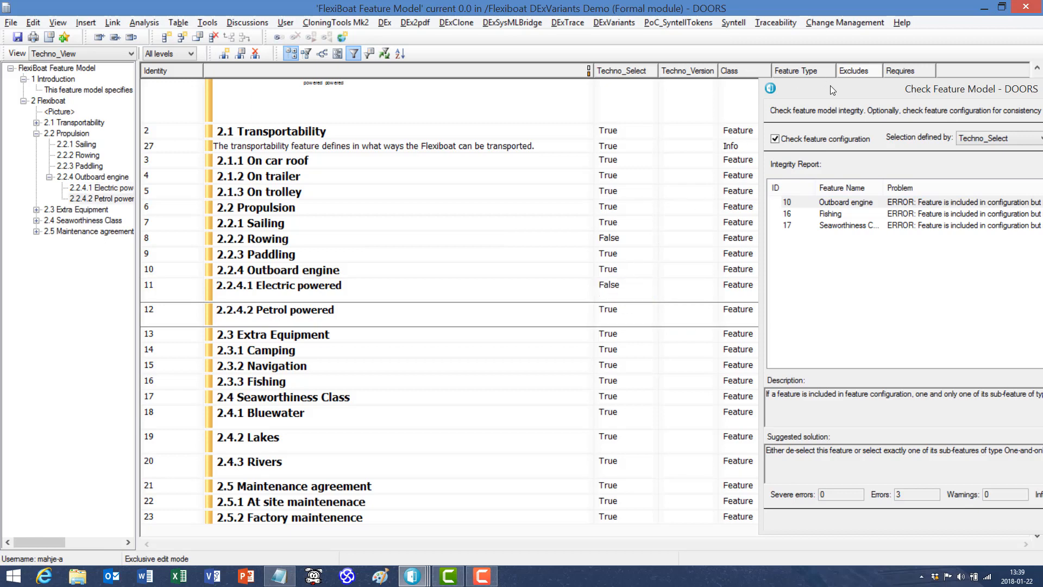
drag(830, 86, 526, 69)
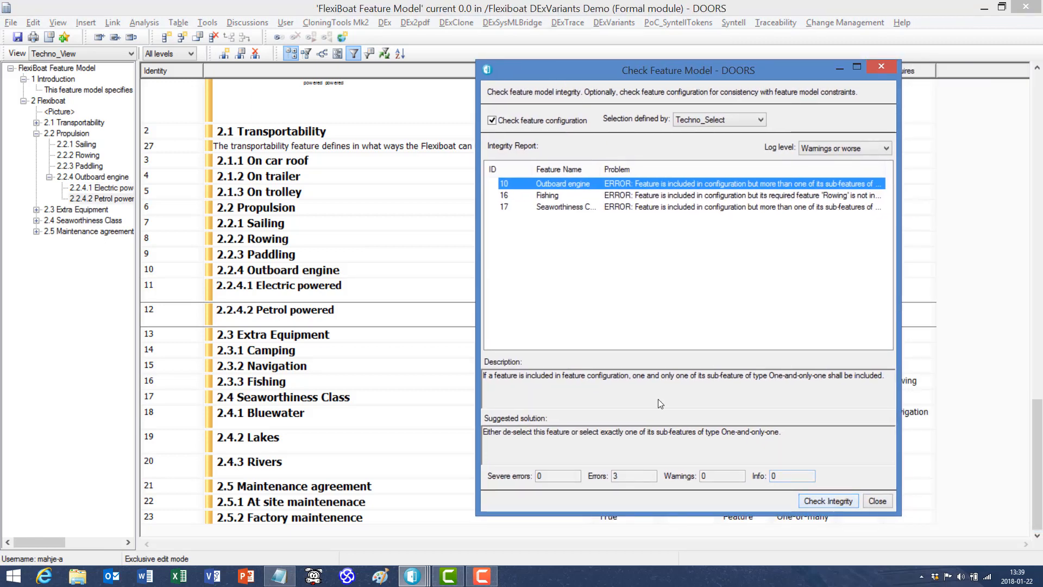
click(823, 499)
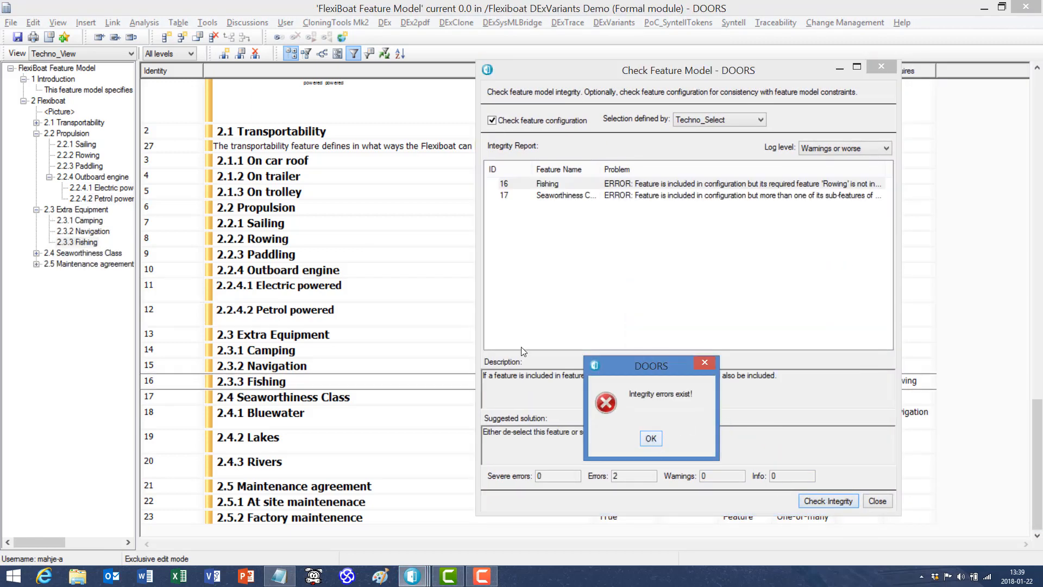
click(648, 436)
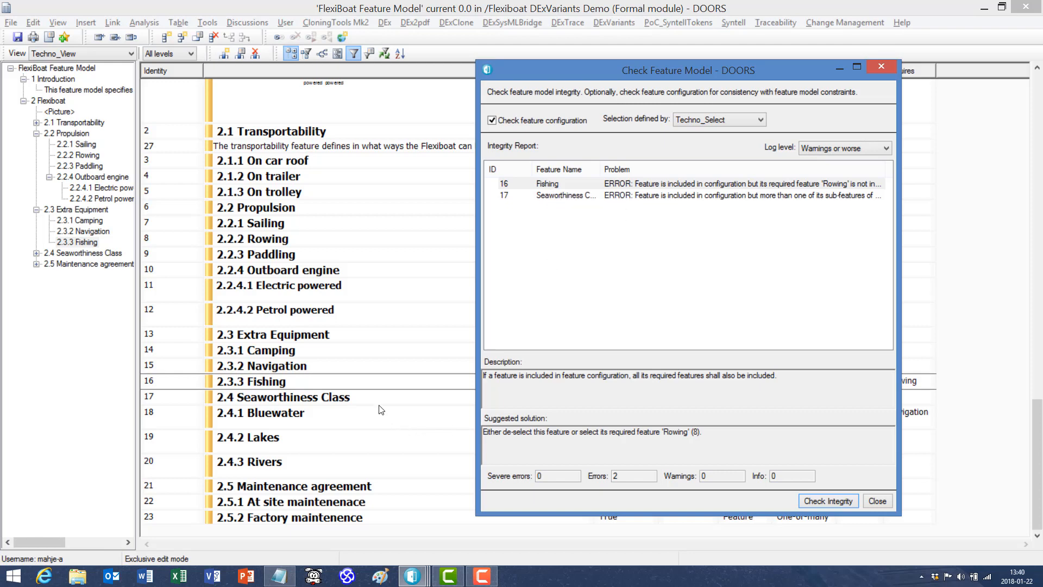
Set Techno_Select to False for the Fishing feature under Extra Equipment
click(320, 384)
drag(571, 70, 894, 61)
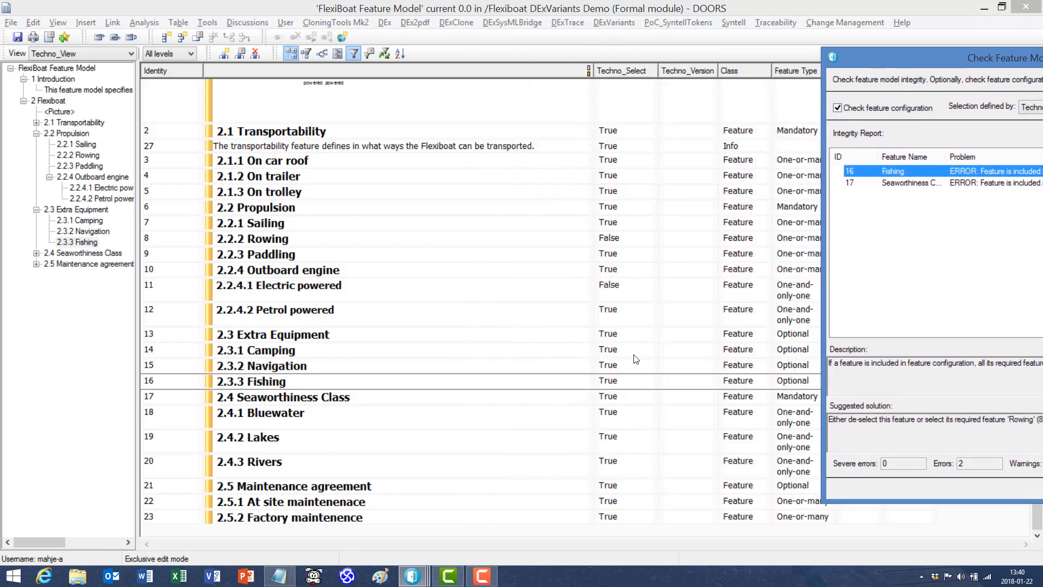
click(621, 385)
click(622, 389)
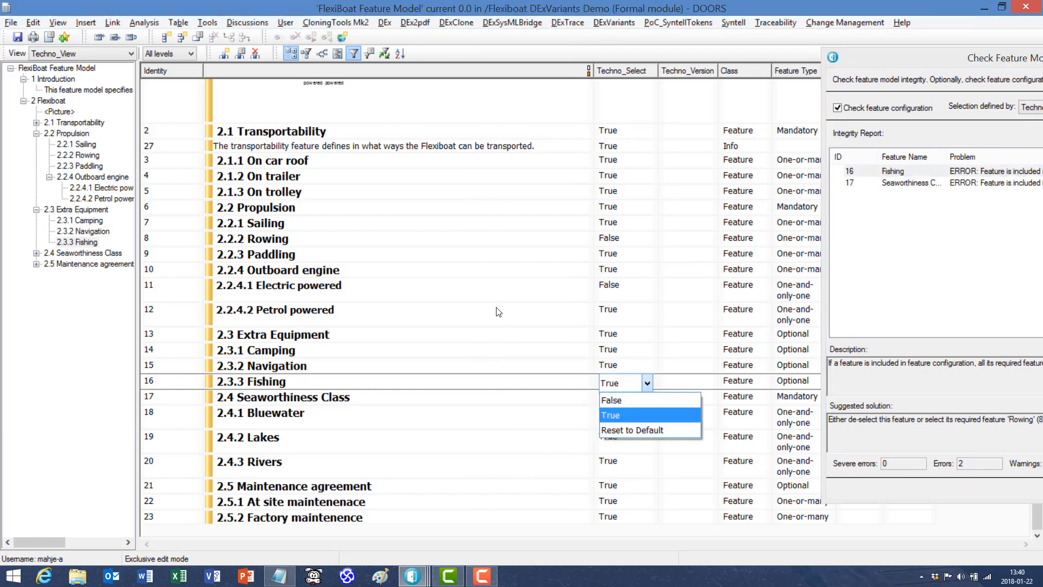
click(622, 394)
click(564, 403)
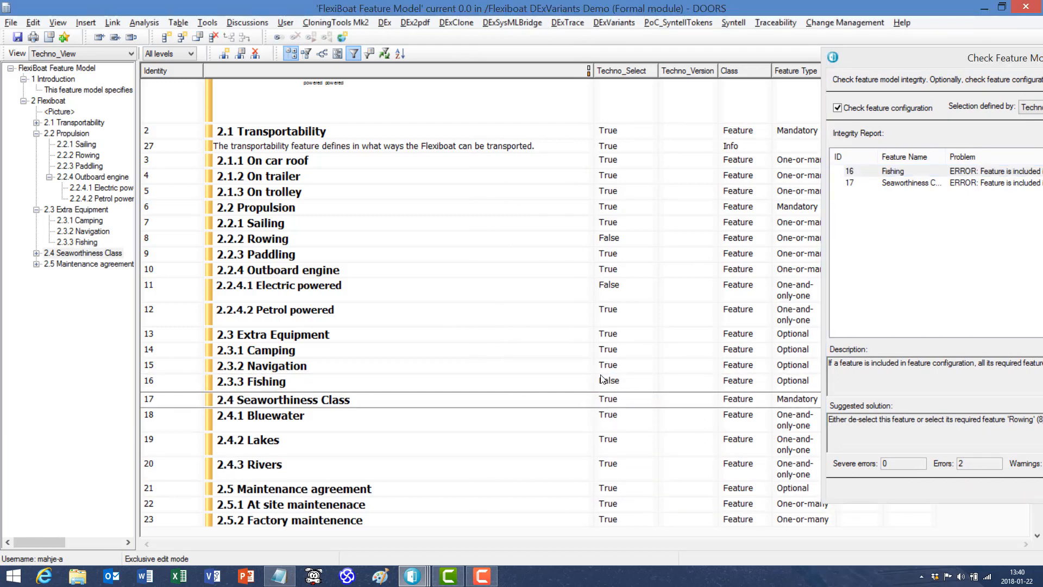
Set Techno_Select to False for the Lakes and Rivers features under Seaworthiness Class
drag(894, 56, 693, 48)
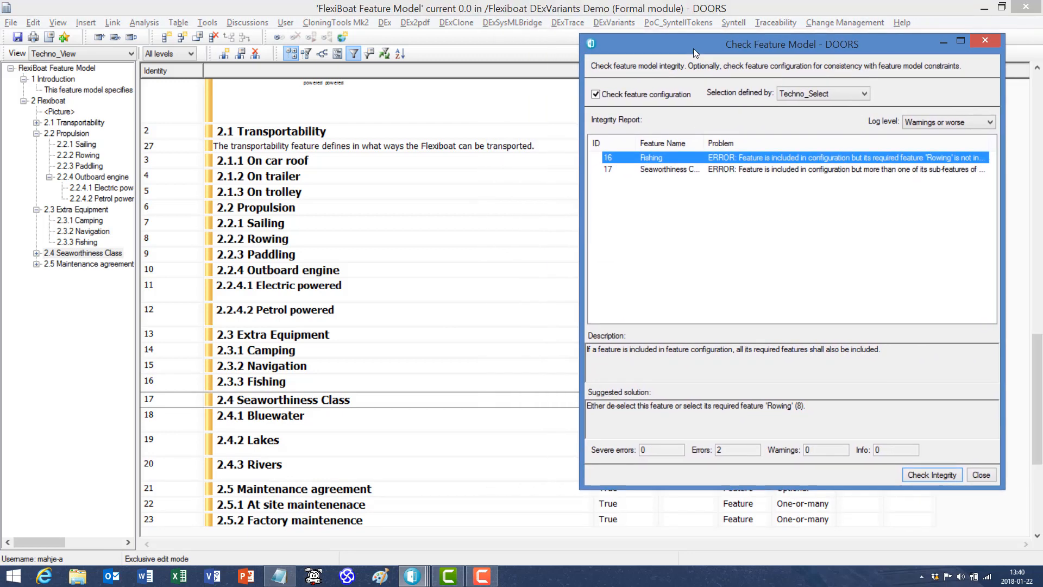
click(348, 425)
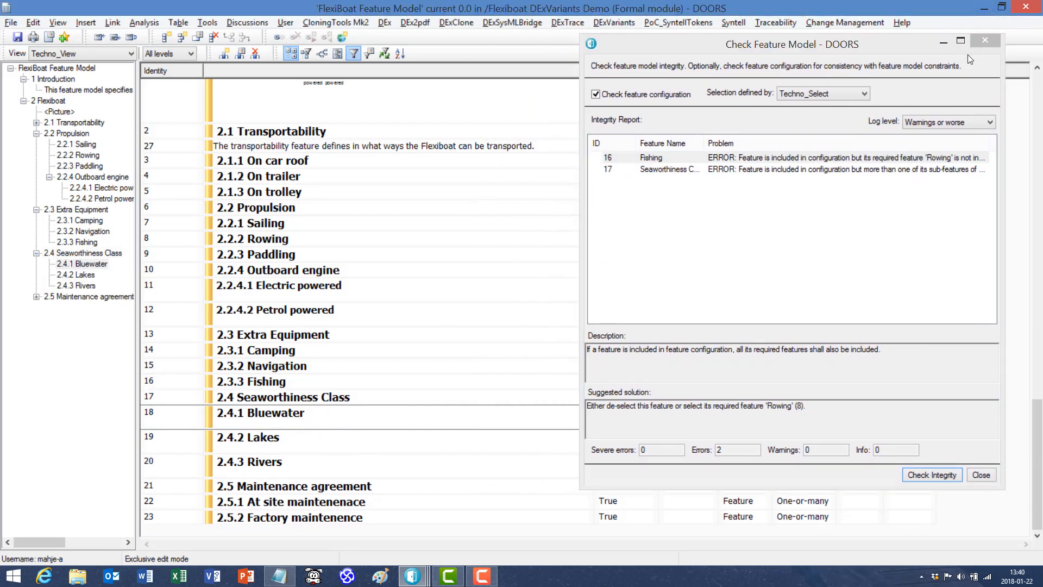
drag(724, 42, 916, 52)
click(628, 441)
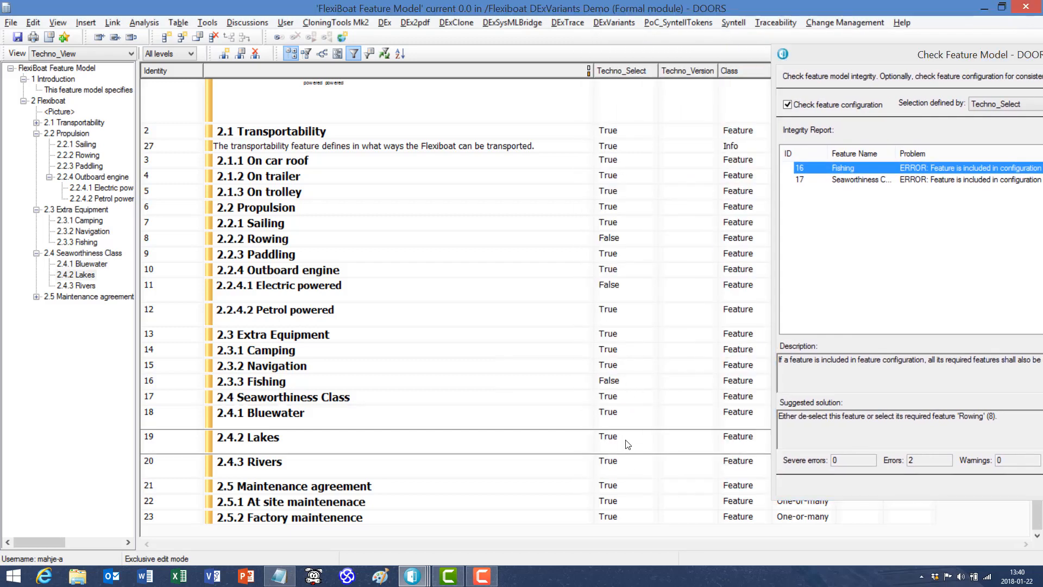
click(628, 441)
click(624, 458)
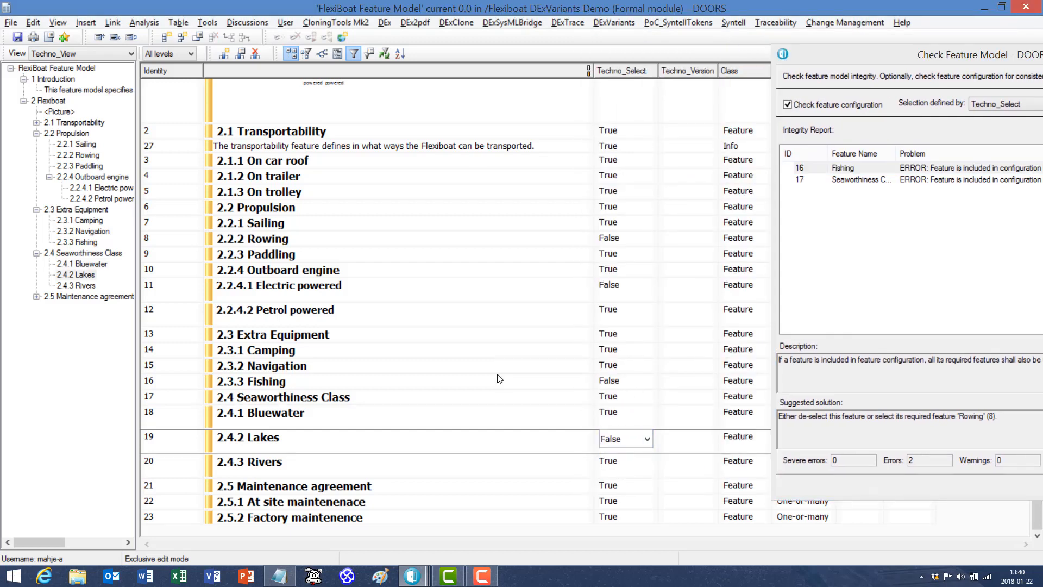
click(622, 465)
click(621, 465)
click(620, 463)
click(621, 476)
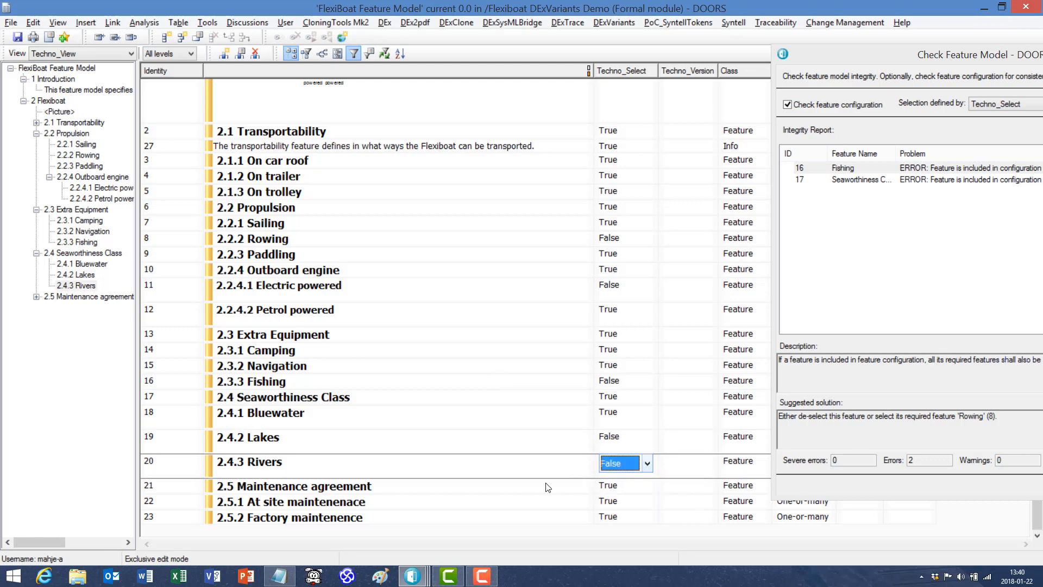
click(554, 486)
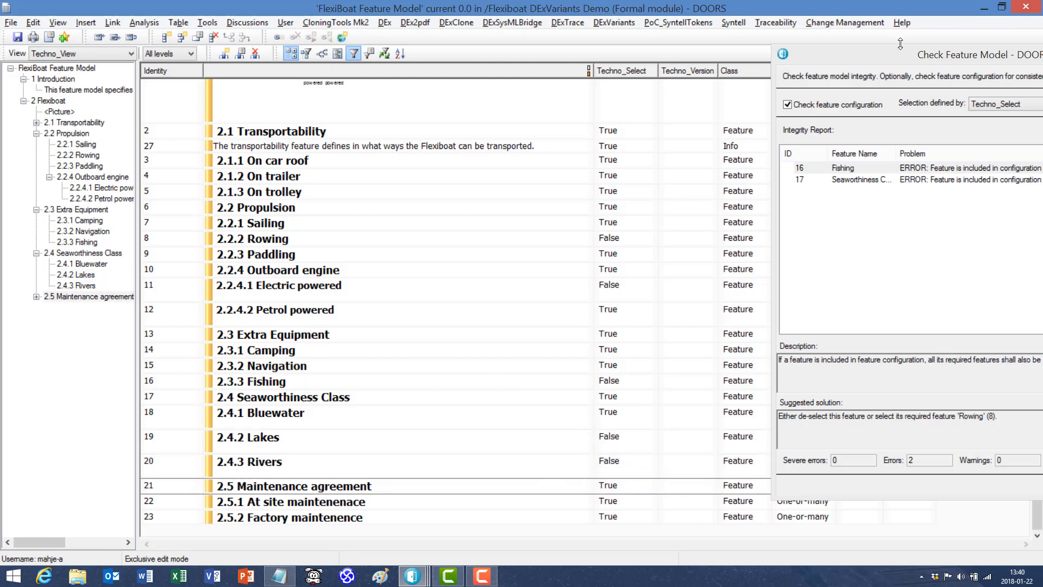
Rerun the integrity check on the Techno_Select configuration and dismiss the result message
drag(831, 54, 652, 33)
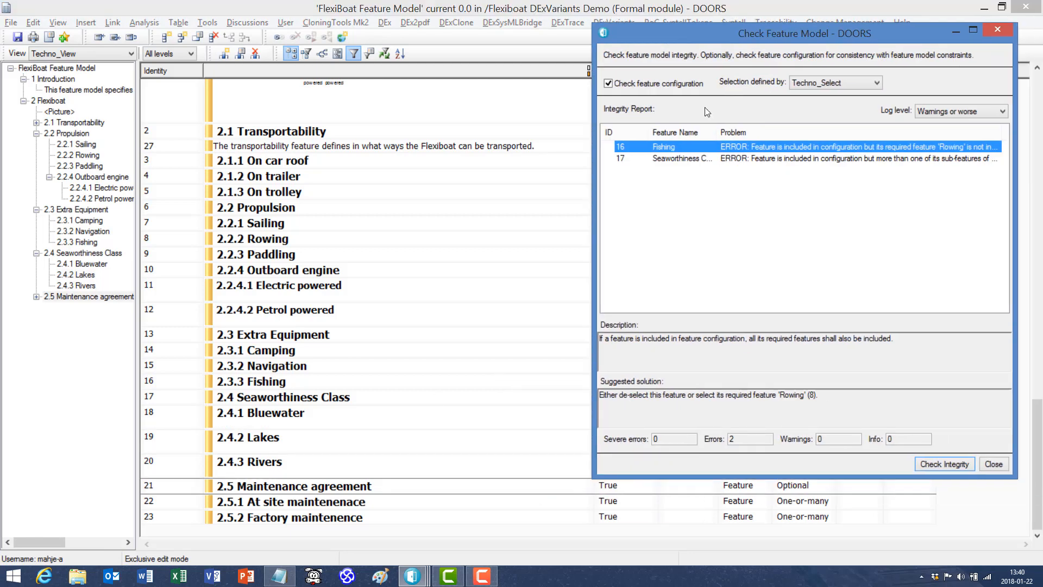
click(938, 464)
click(647, 444)
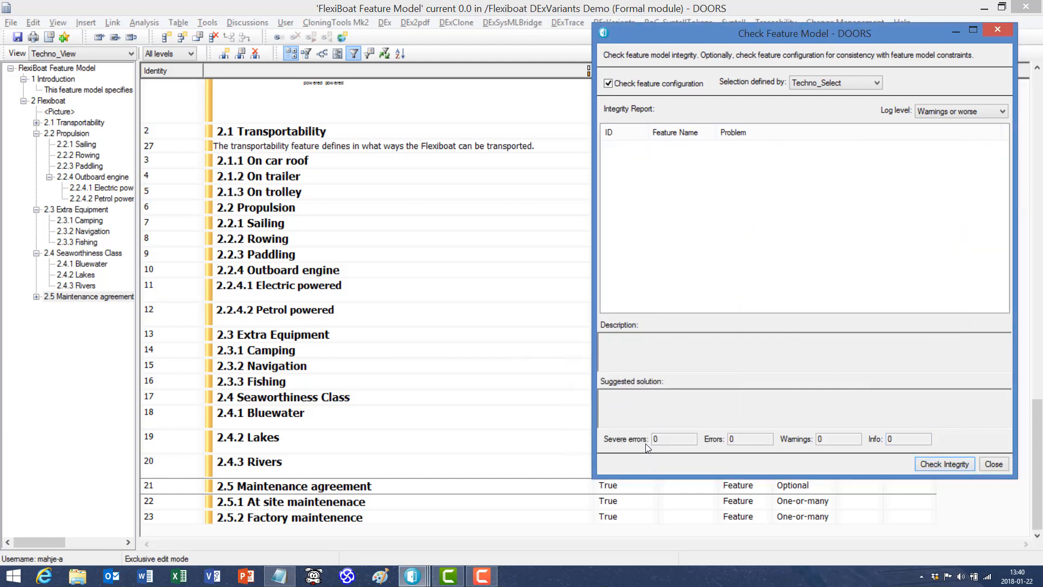
Set Techno_Select to False for the Camping feature under Extra Equipment
click(232, 285)
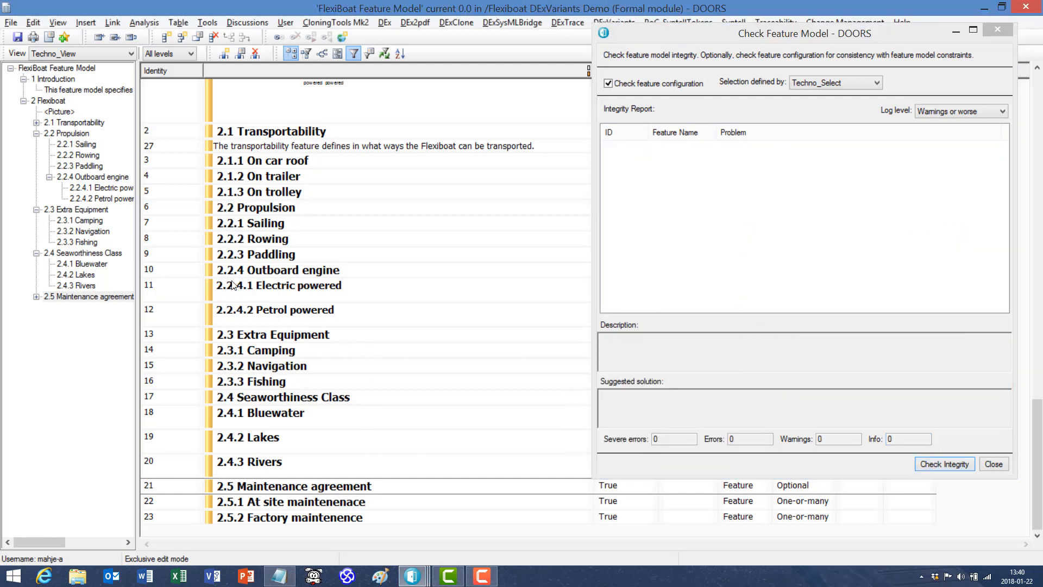
drag(692, 31, 918, 50)
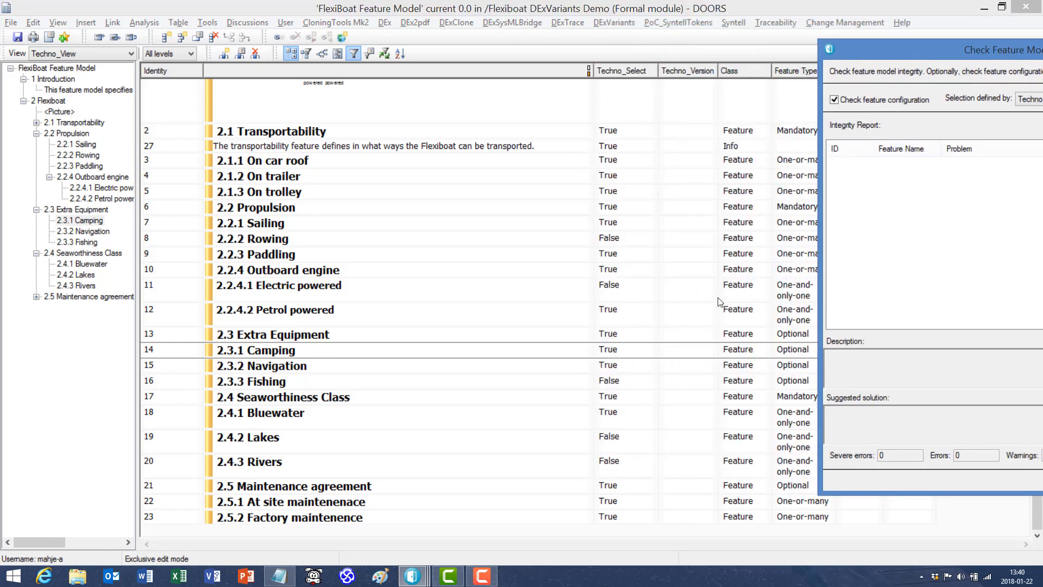
click(614, 353)
click(619, 352)
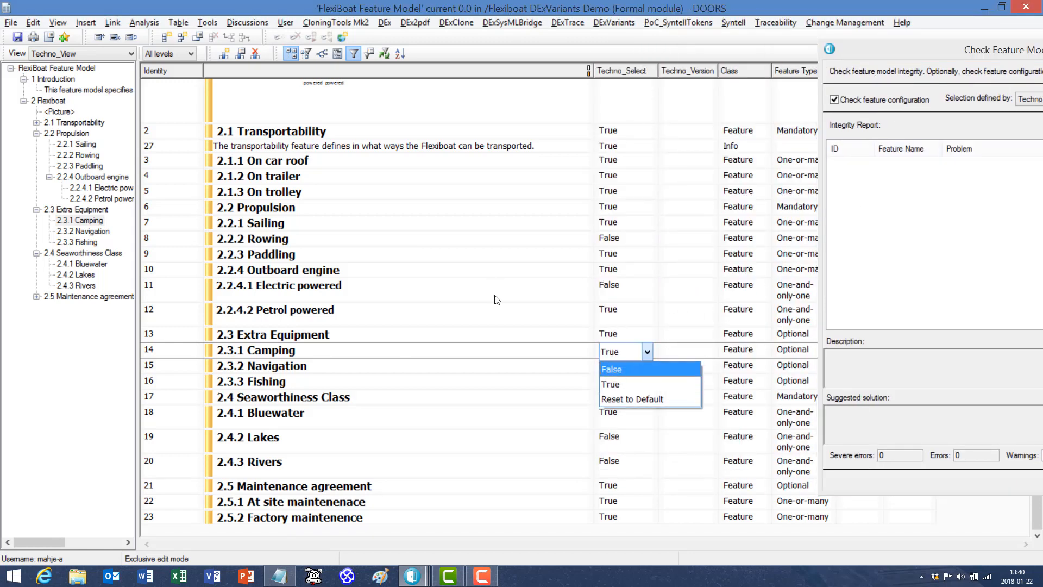
click(612, 369)
click(518, 372)
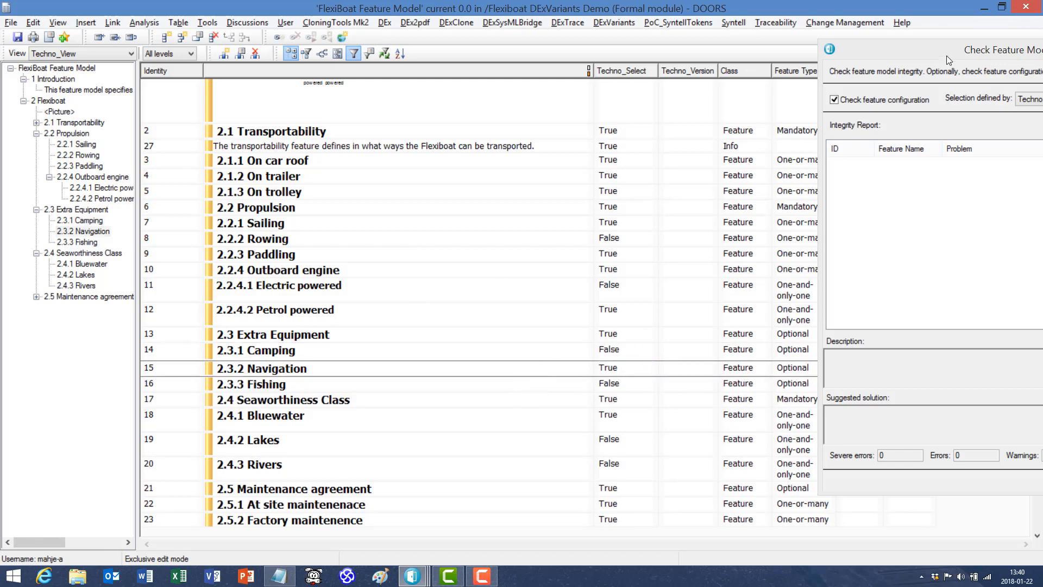
Verify the configuration's integrity again with the Camping change and close the feature model check
drag(946, 57, 596, 40)
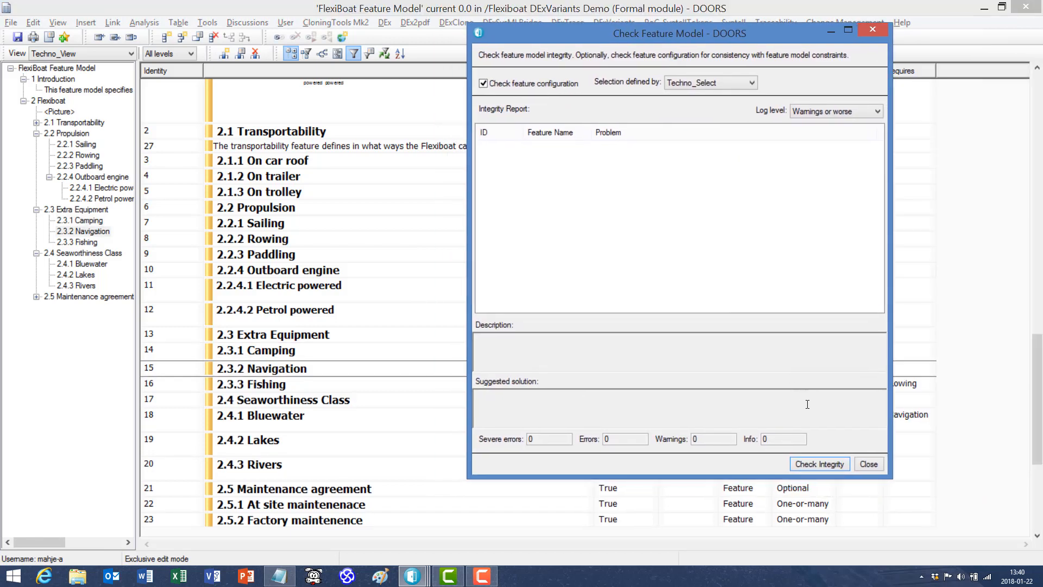
click(820, 464)
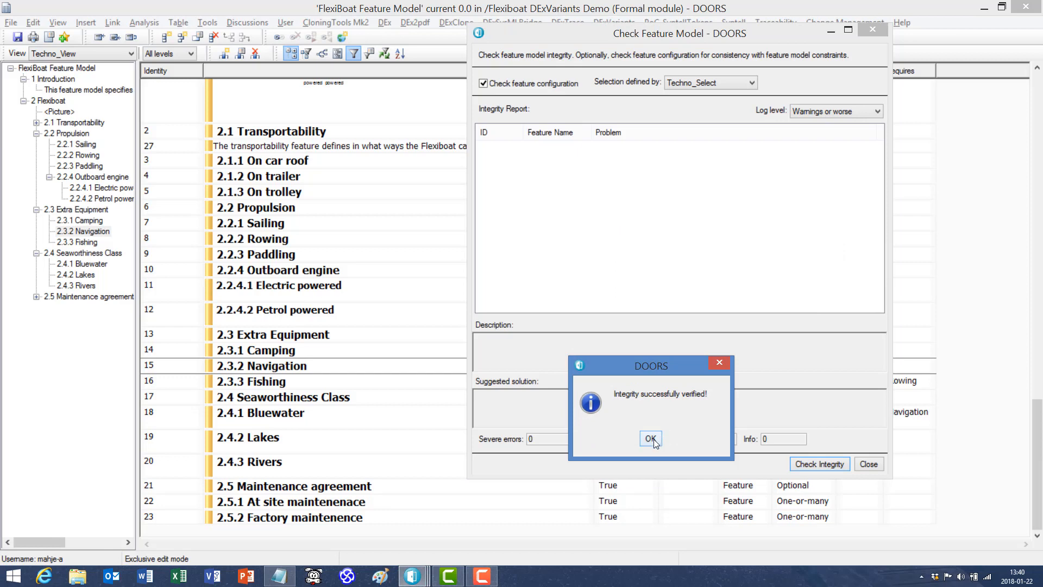
click(650, 439)
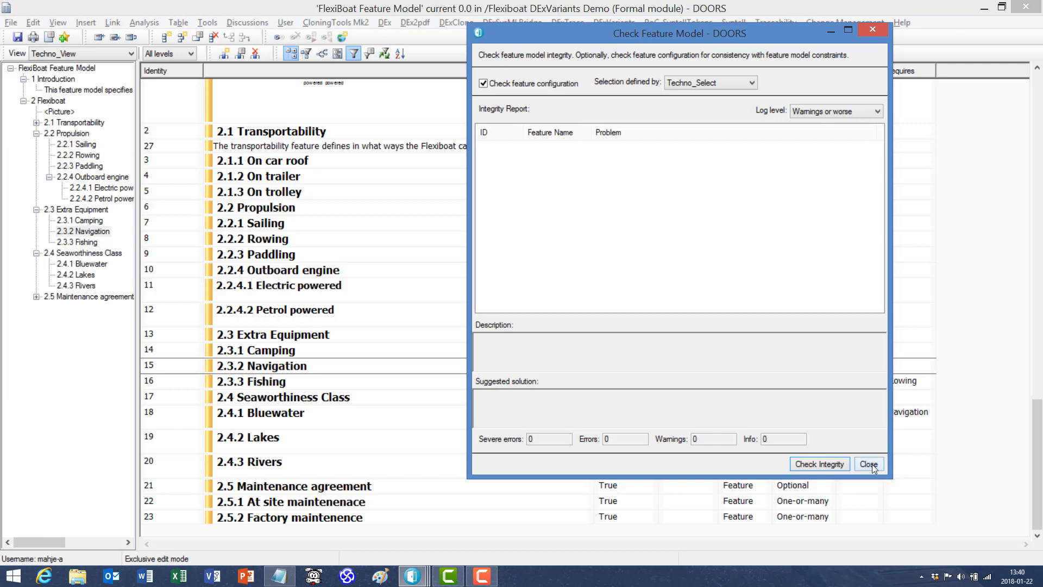
click(868, 464)
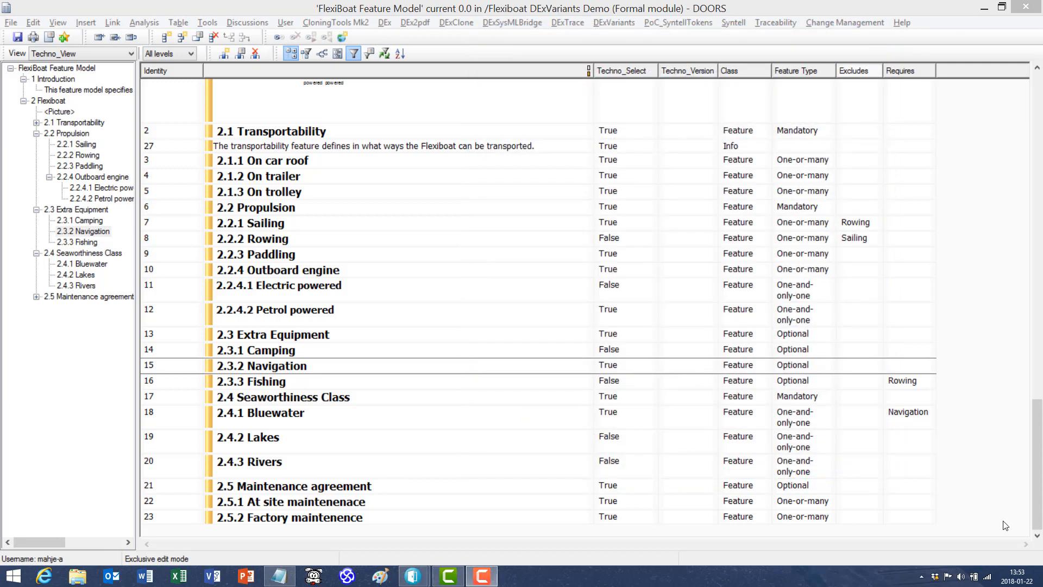
Refresh the view's filtering so that only features with Techno_Select set to True are listed
click(386, 54)
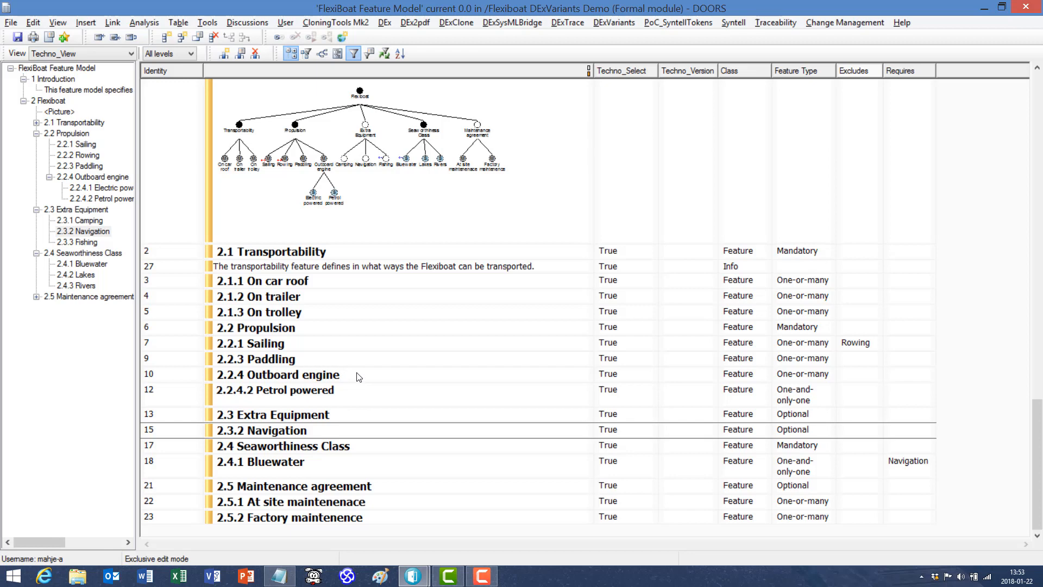
click(290, 252)
scroll(303, 237, up, 2)
Generate the DExVariants feature graph for the Flexiboat feature and fit its window to the graph
click(287, 119)
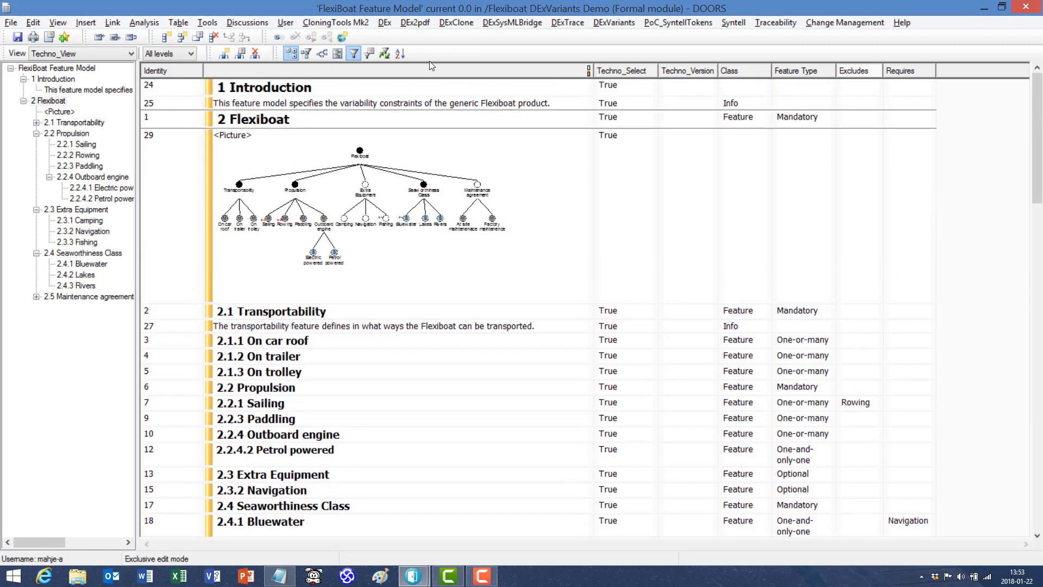
click(620, 23)
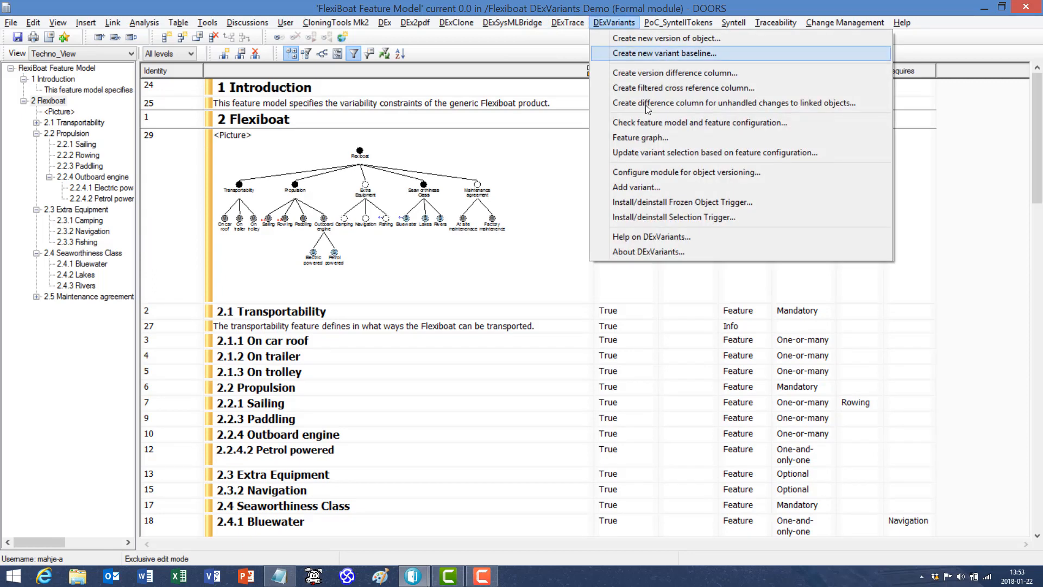
click(641, 138)
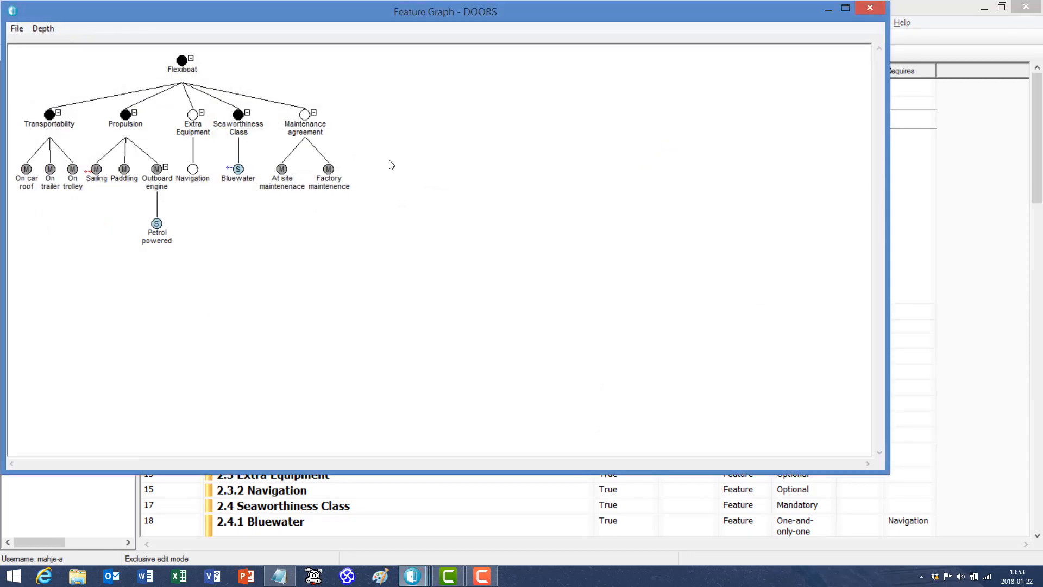
click(18, 30)
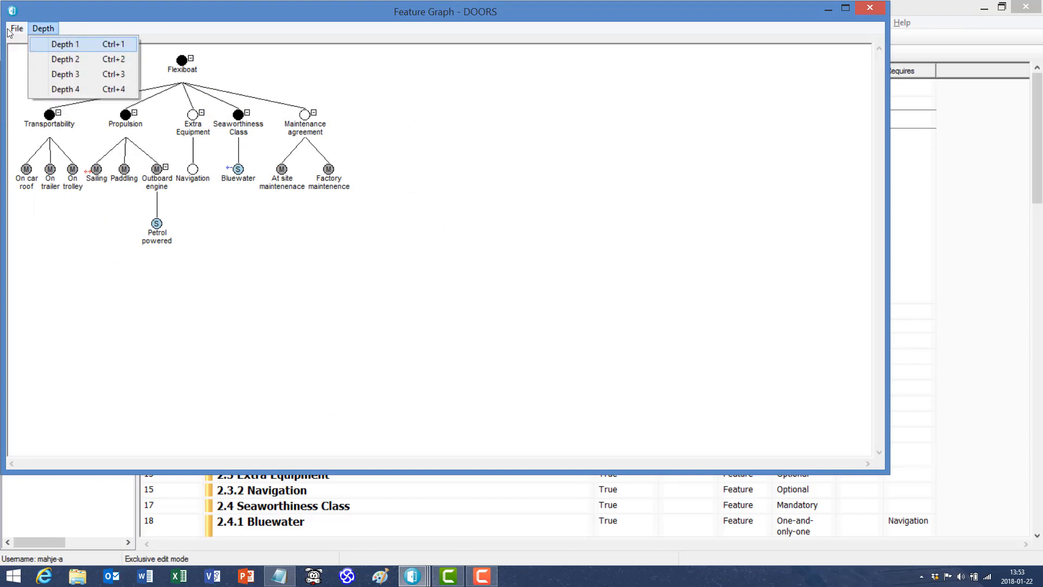
mouse_move(19, 31)
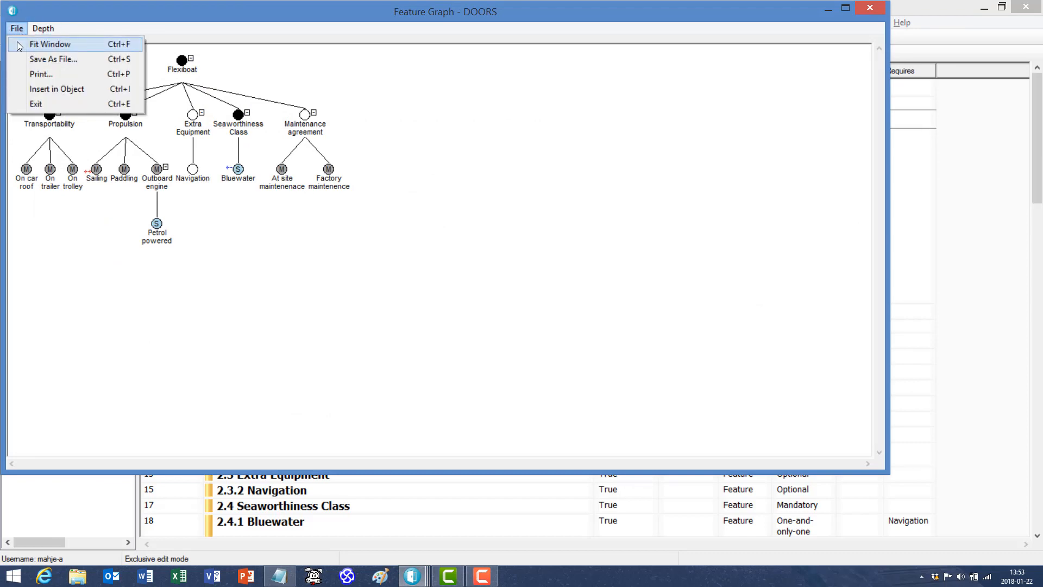
click(22, 43)
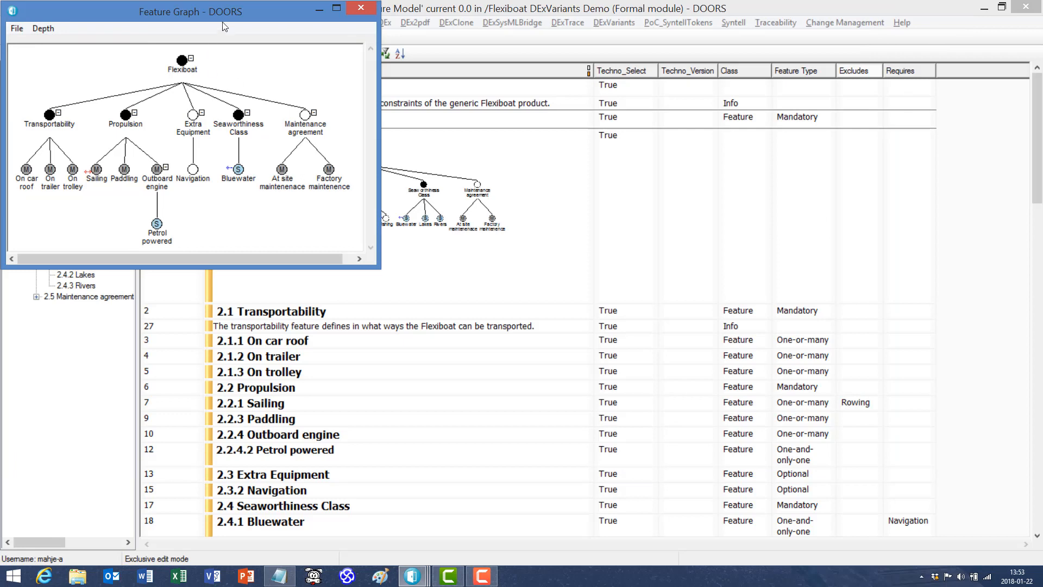
Move the feature graph window aside and close it
drag(239, 8, 404, 54)
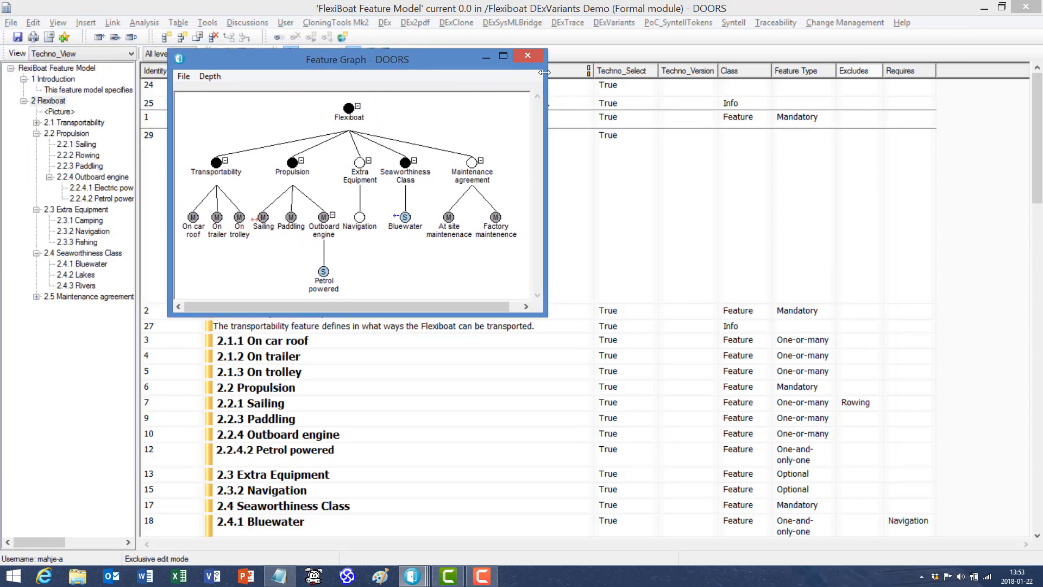
click(527, 56)
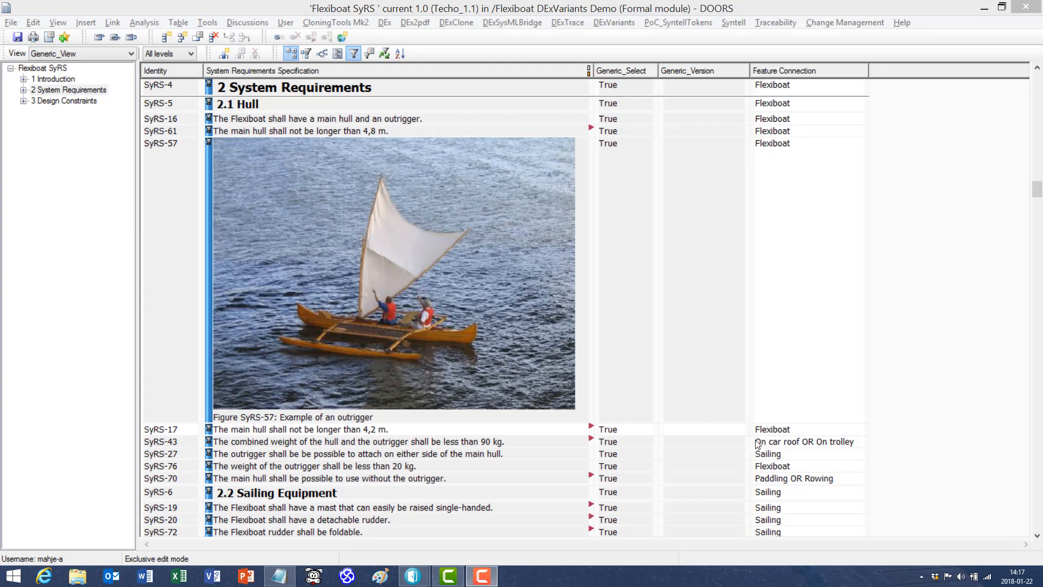
Turn off the filter in the Flexiboat SyRS module's Generic_View and examine the feature connections of the hull requirements
click(384, 430)
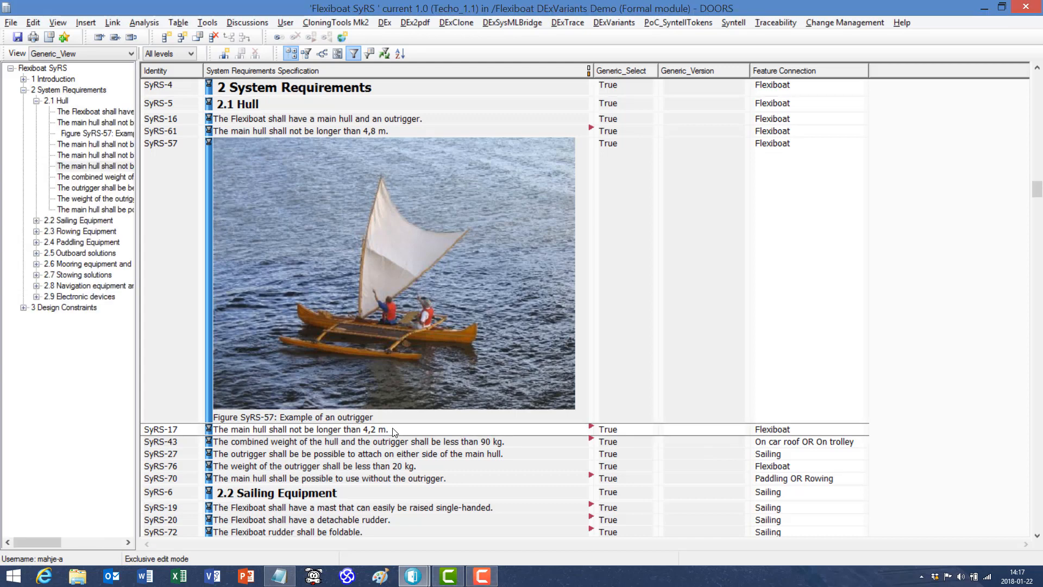
click(354, 55)
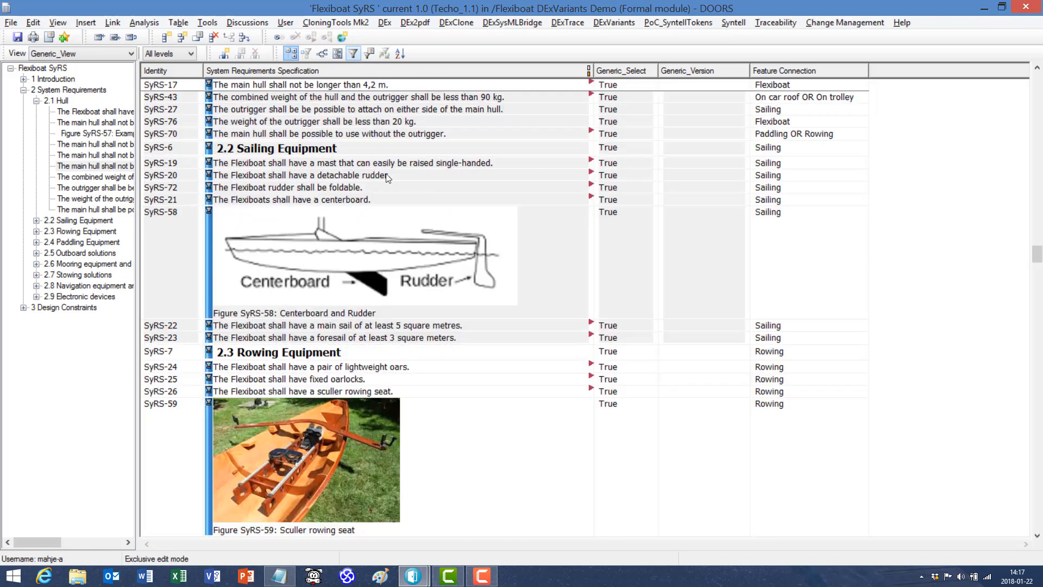
scroll(343, 163, up, 1)
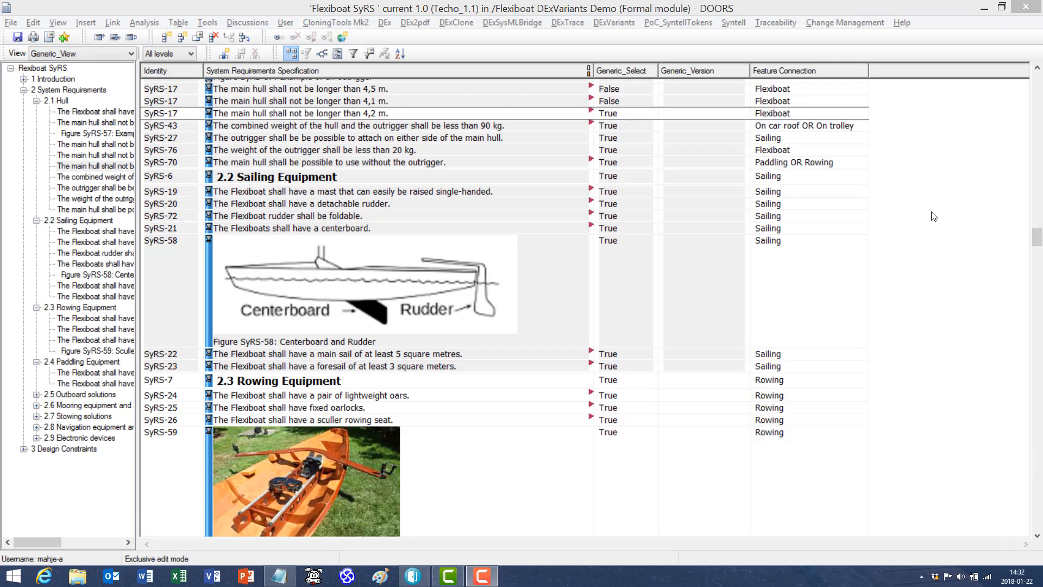
click(804, 129)
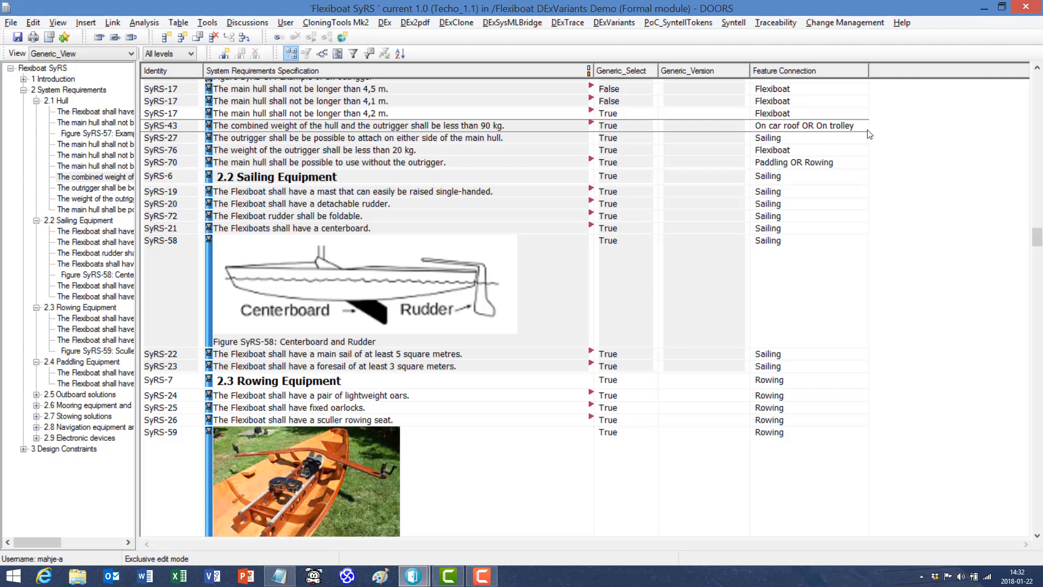
Change the Feature Connection of the 2.2 Sailing Equipment heading to Sails
click(779, 181)
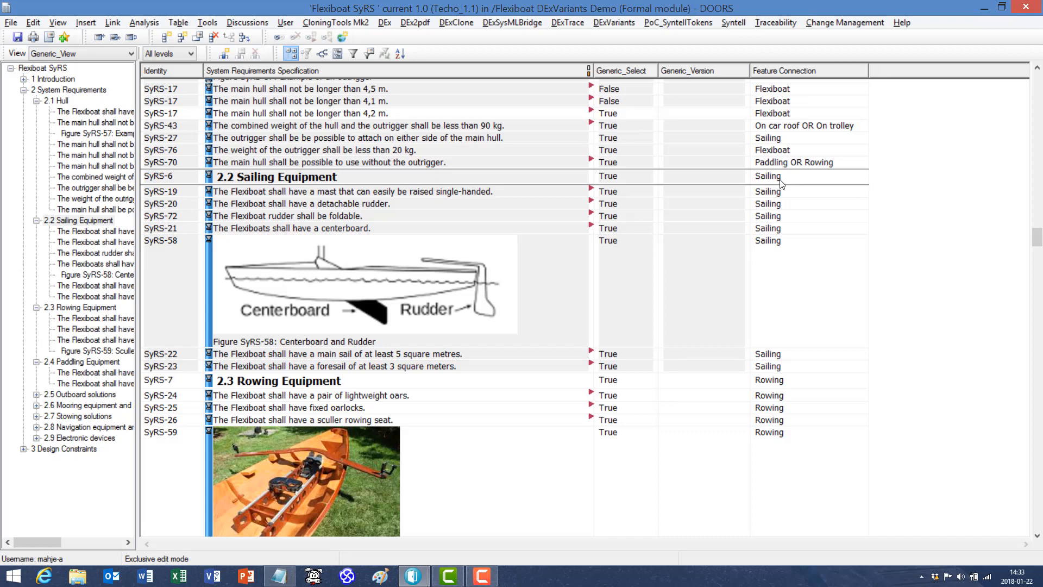
click(787, 174)
key(BackSpace)
key(BackSpace)
key(BackSpace)
text(s)
key(Return)
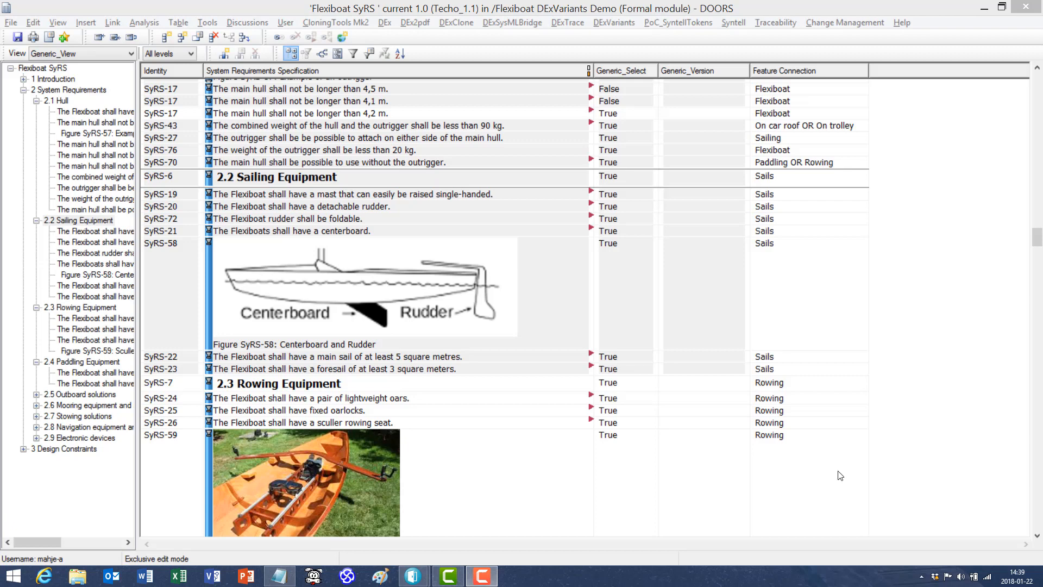
Switch the Flexiboat SyRS module to the Techo_View view
click(87, 53)
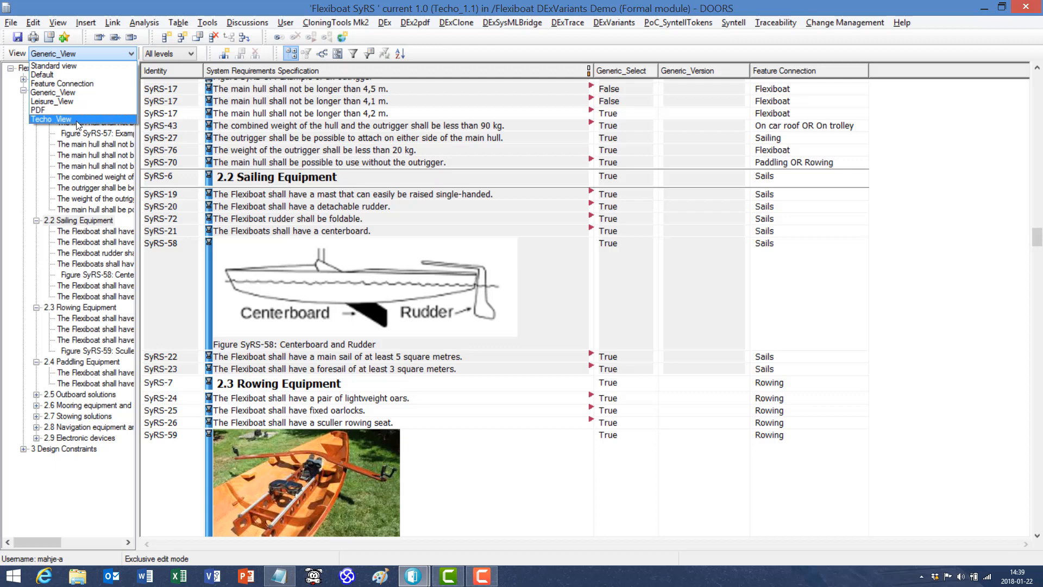
click(65, 119)
click(499, 326)
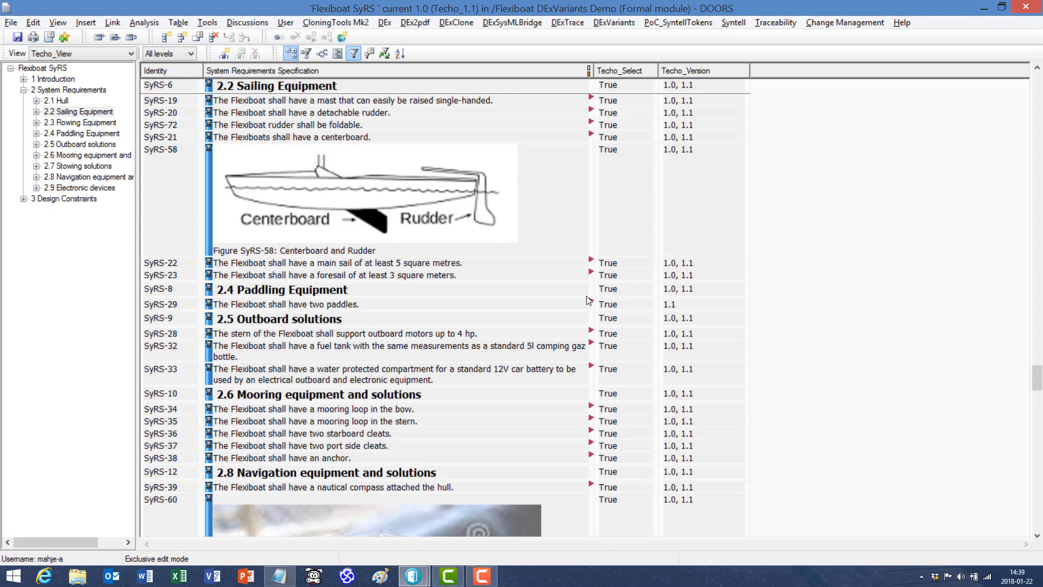
Start a DExVariants variant selection update based on the feature configuration, using FlexiBoat Feature Model from Flexiboat DExVariants Demo as the controlling module
click(620, 23)
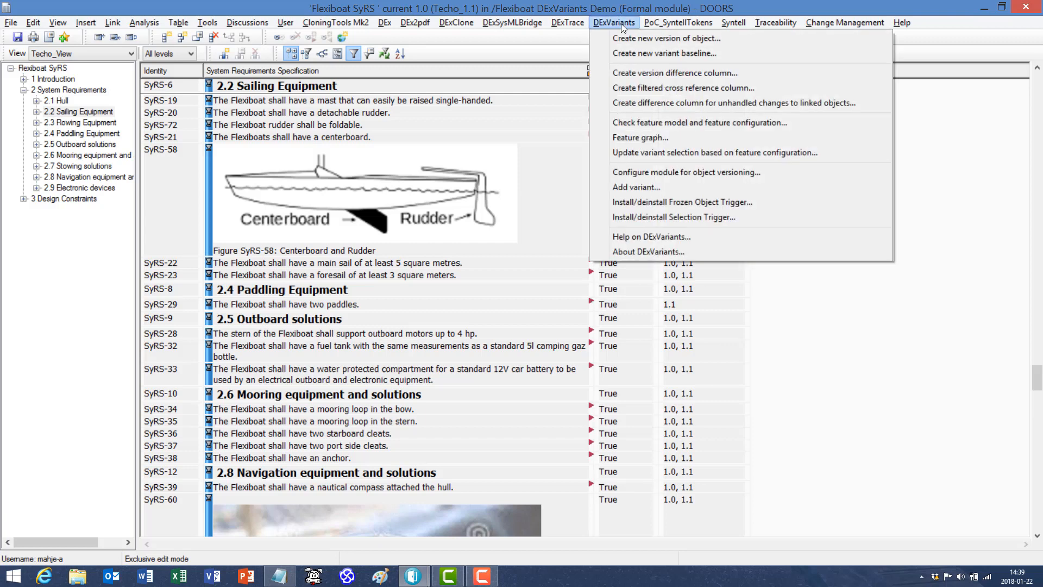
click(705, 156)
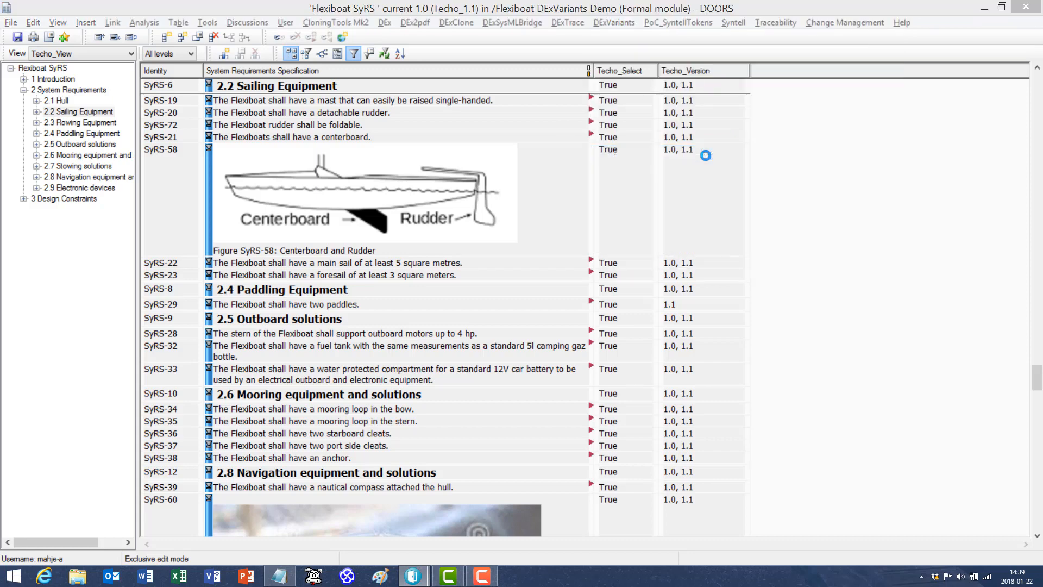
drag(146, 160, 424, 69)
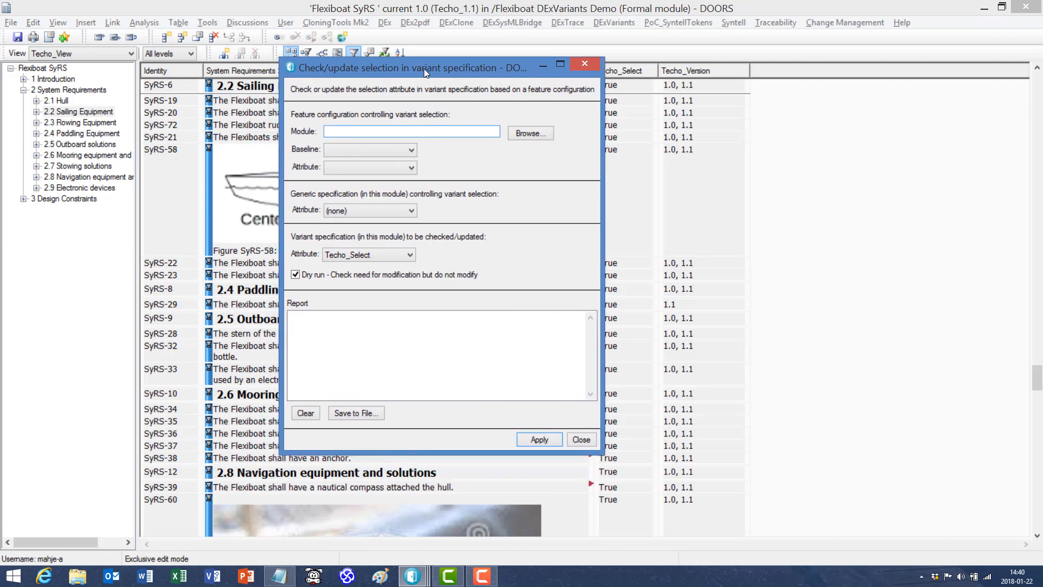
click(529, 133)
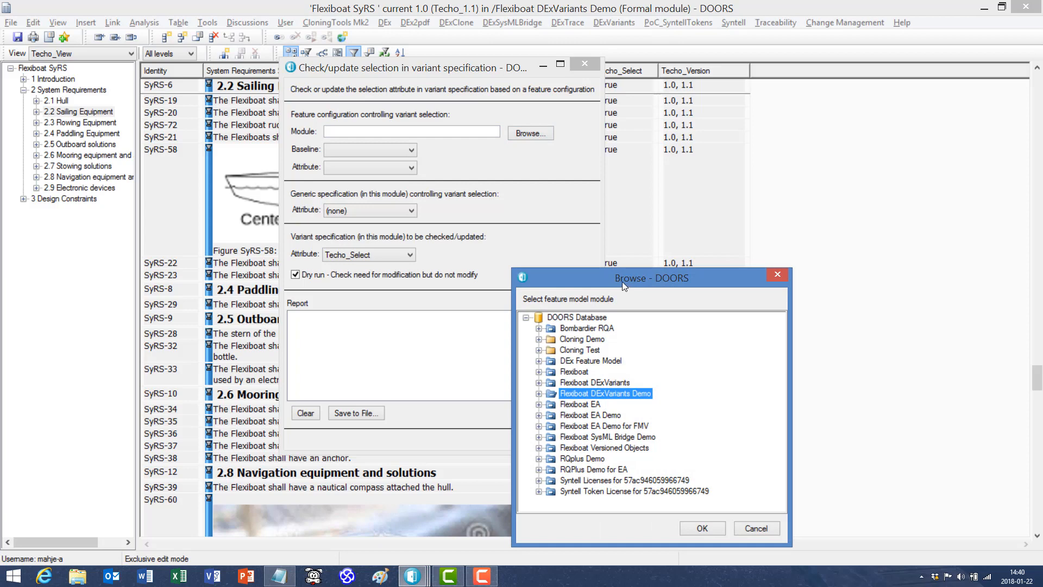
drag(622, 281, 602, 57)
click(520, 169)
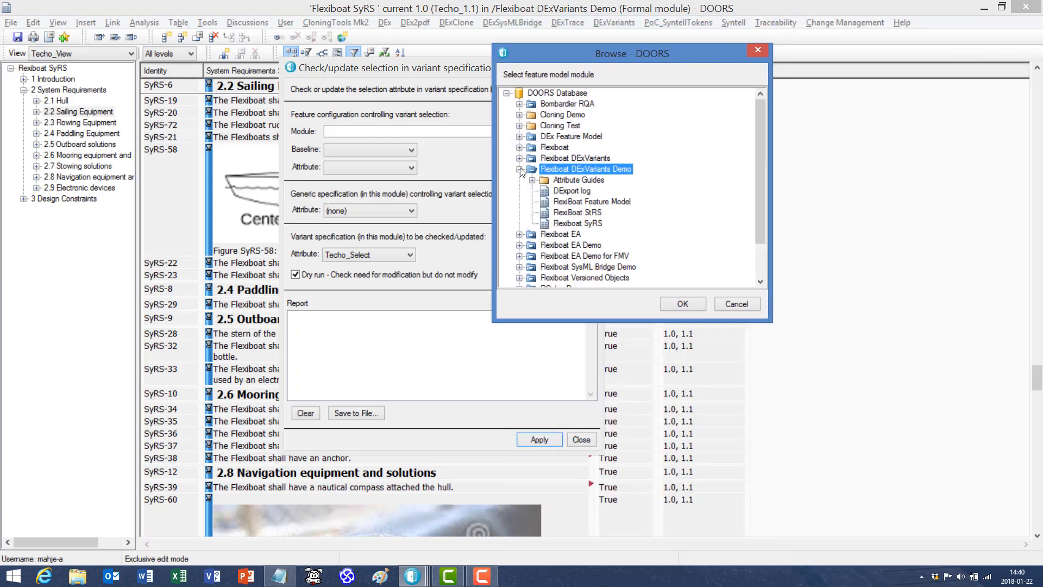
click(600, 202)
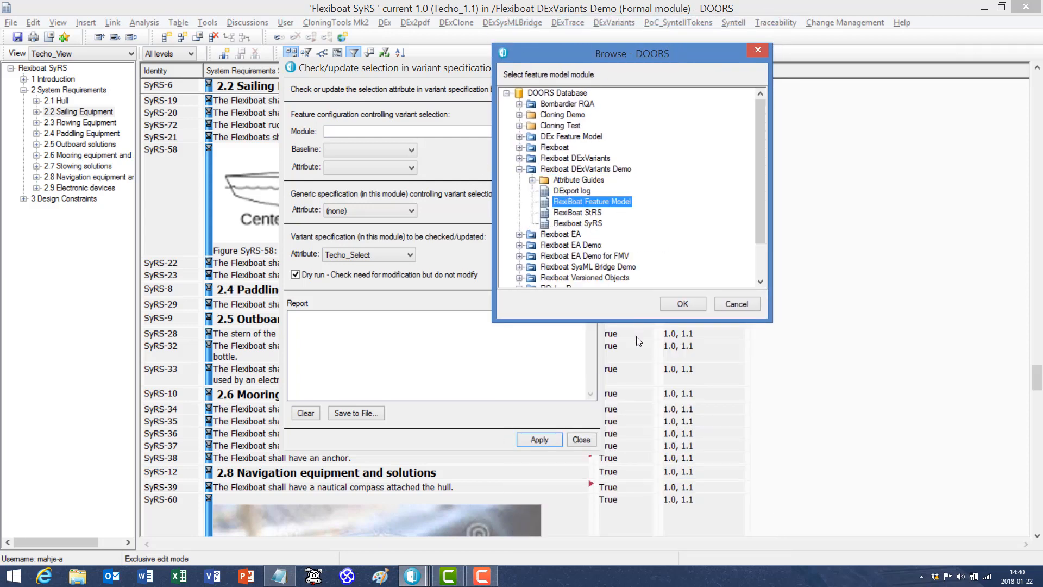
click(682, 304)
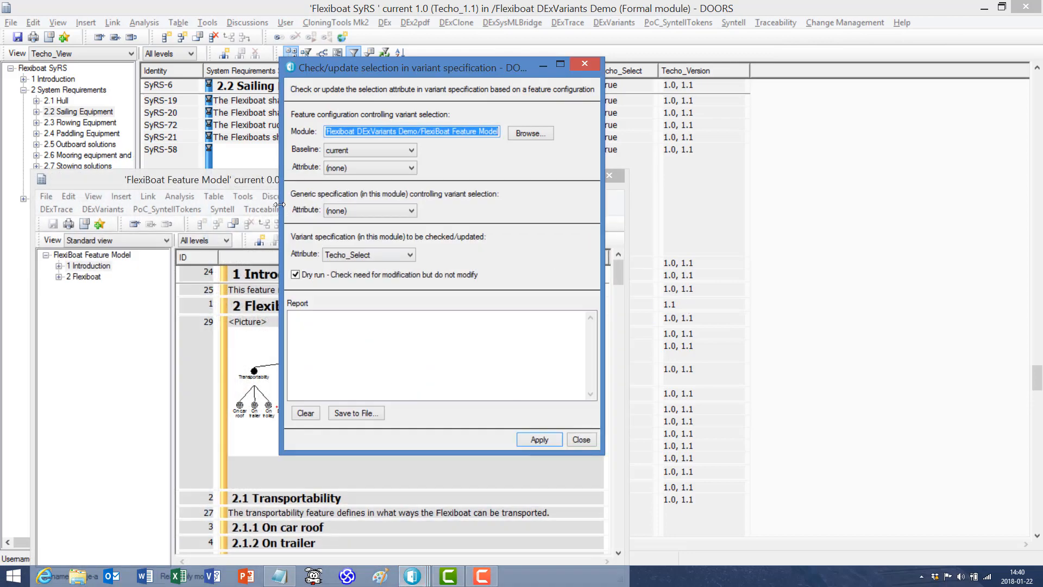
Keep the current baseline, choose Techno_Select as the feature configuration attribute, and set the generic specification attribute to Generic_Select
drag(404, 73, 451, 42)
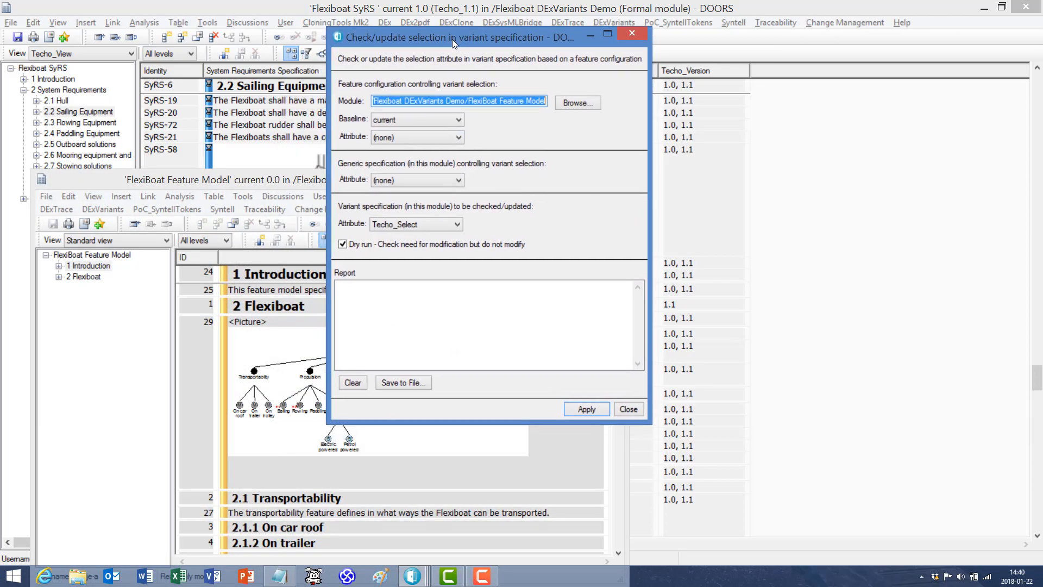
click(416, 118)
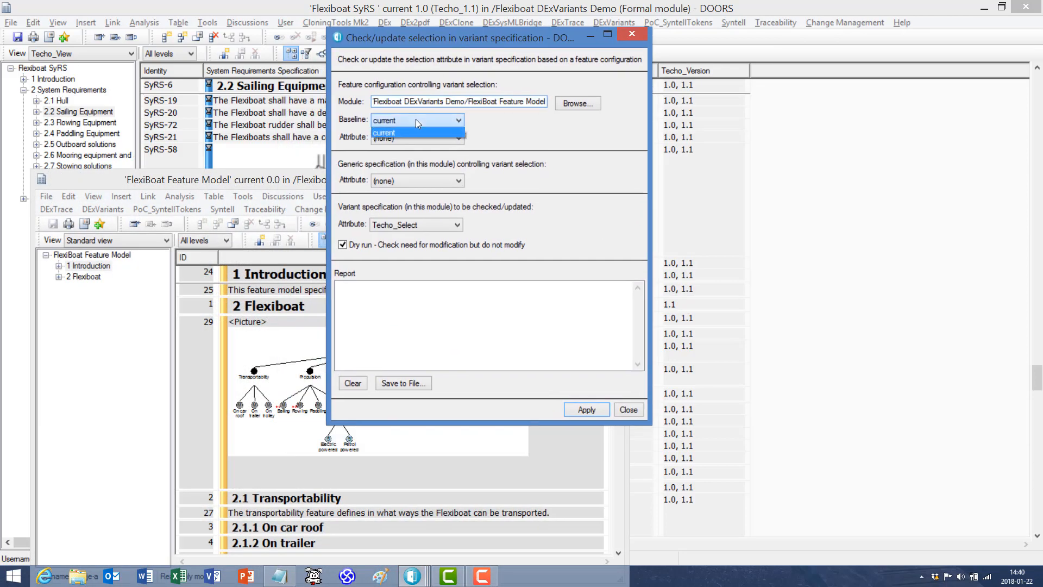
click(416, 119)
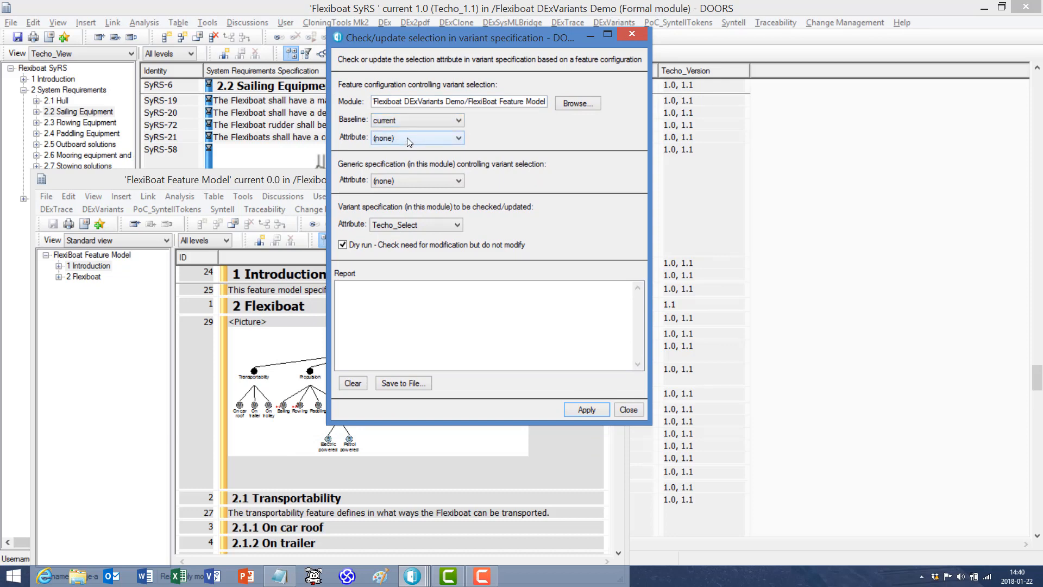
click(408, 139)
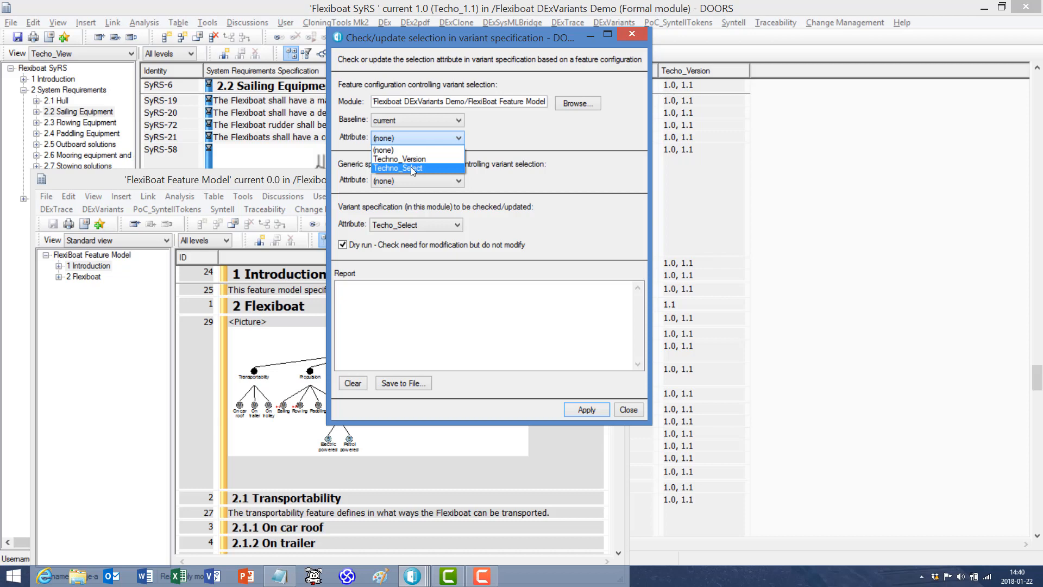
click(413, 169)
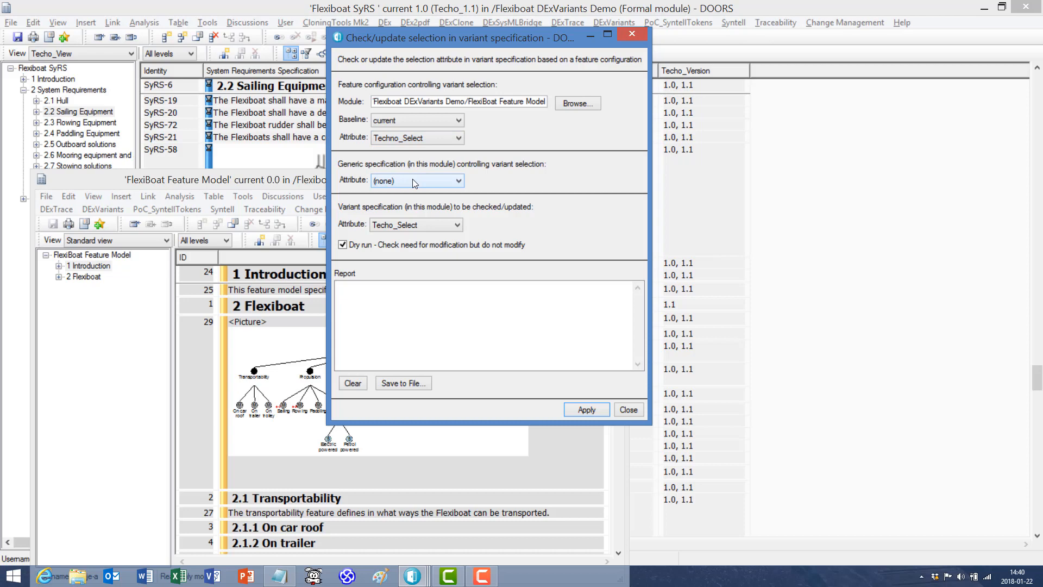
click(413, 181)
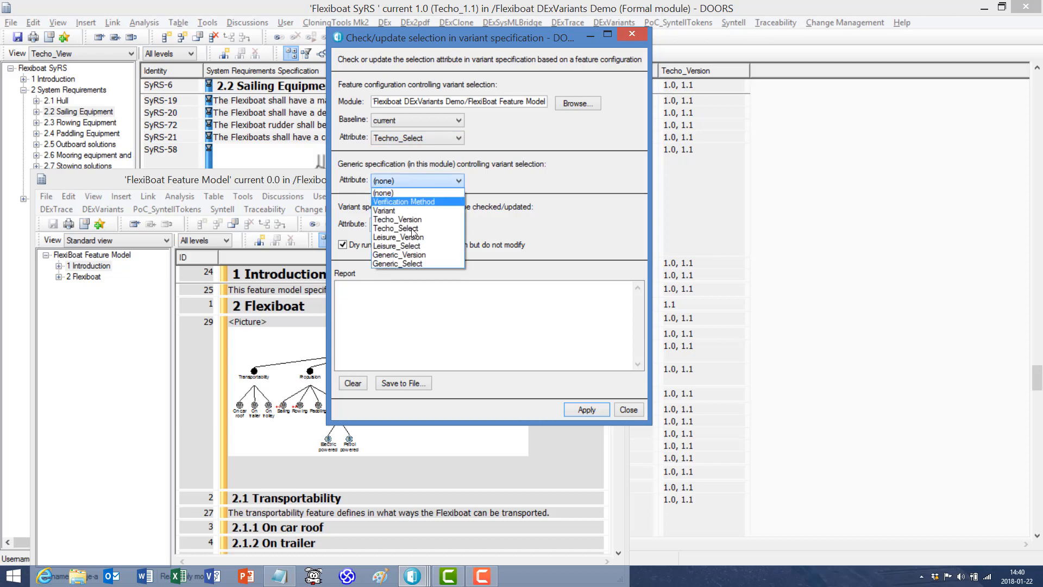
click(418, 264)
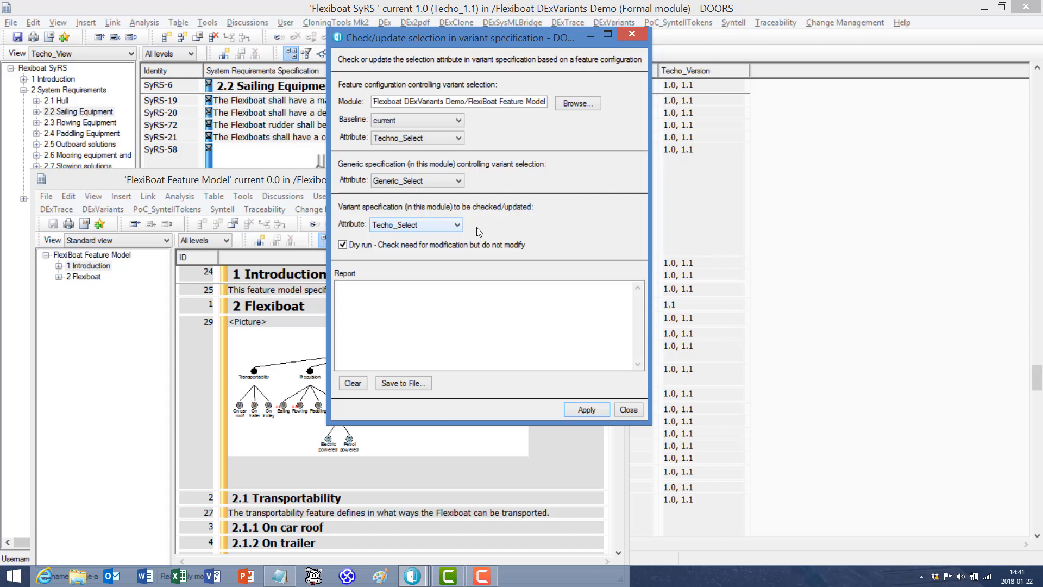
Turn off the dry run, try to update the Techo_Select variant selection, and enlarge the dialog to read its report
click(342, 244)
click(587, 410)
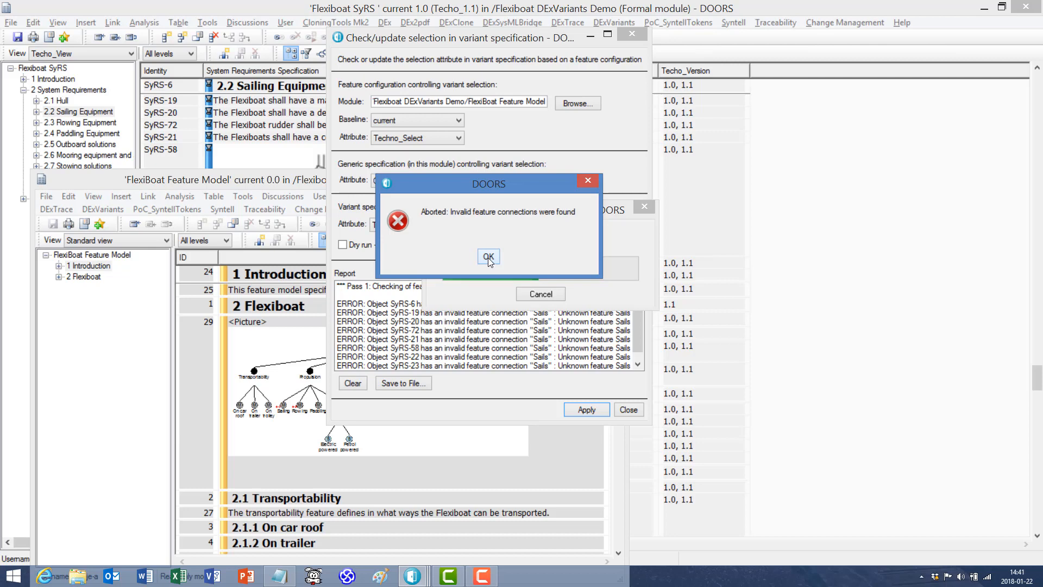
click(489, 257)
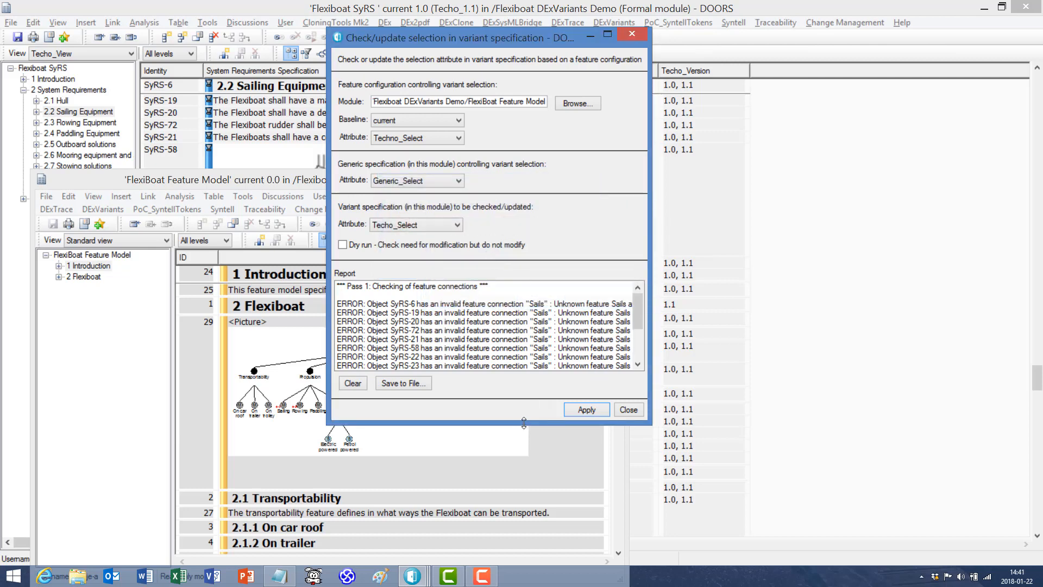
drag(523, 423, 514, 477)
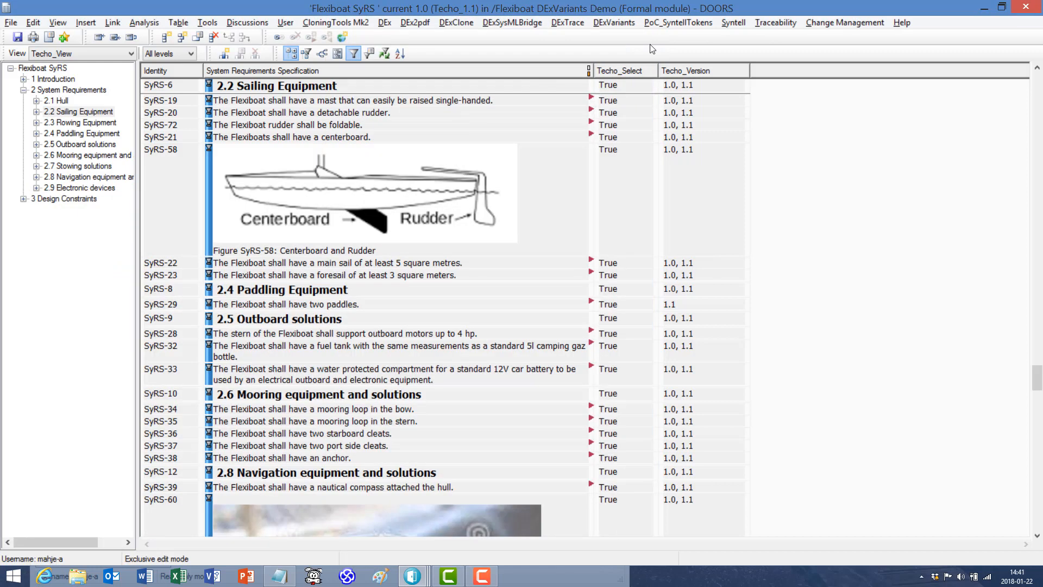
Insert a new column showing the Feature Connection attribute in Techo_View
click(225, 53)
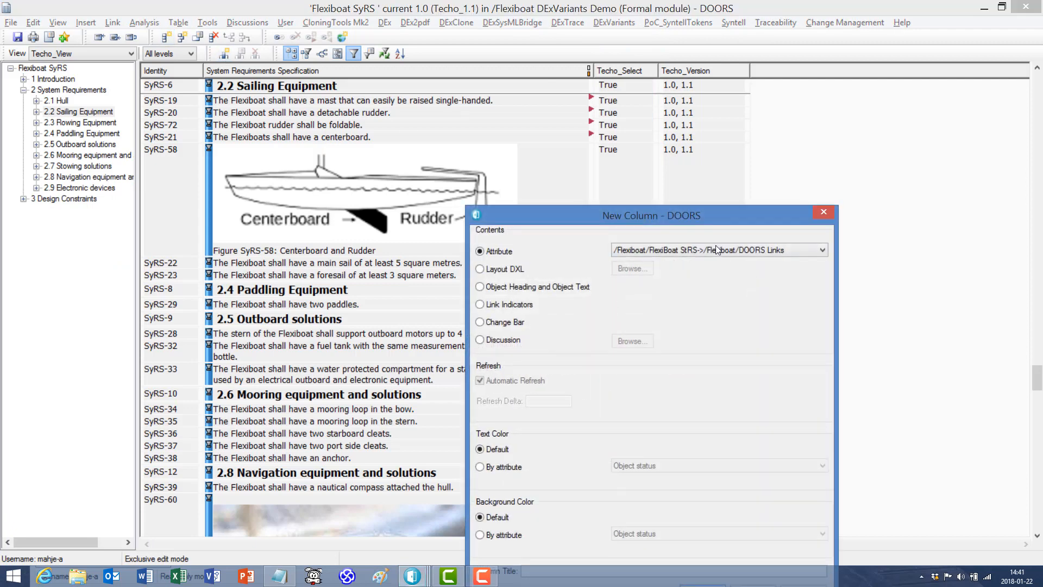
click(718, 250)
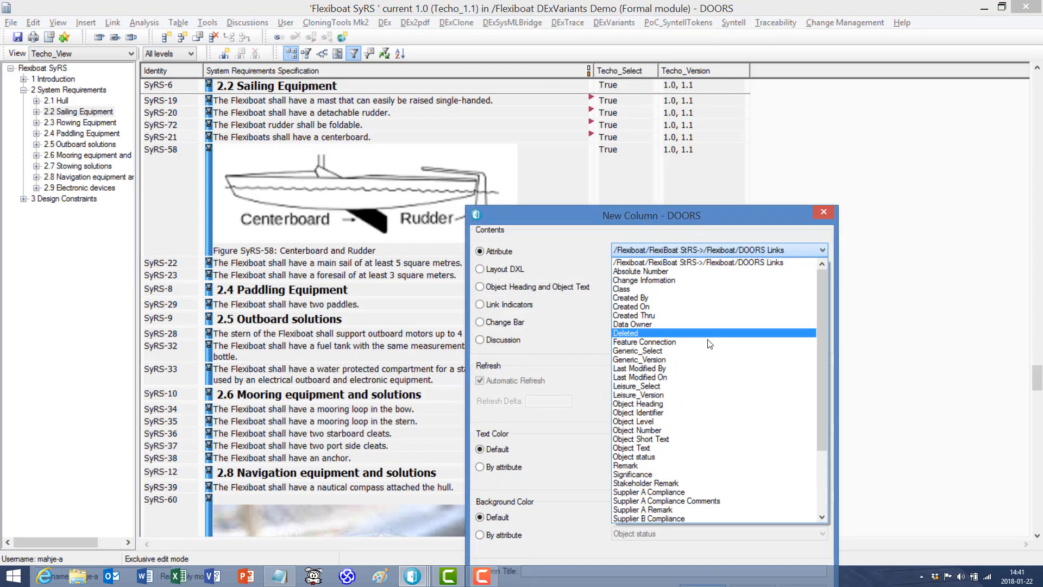
click(709, 342)
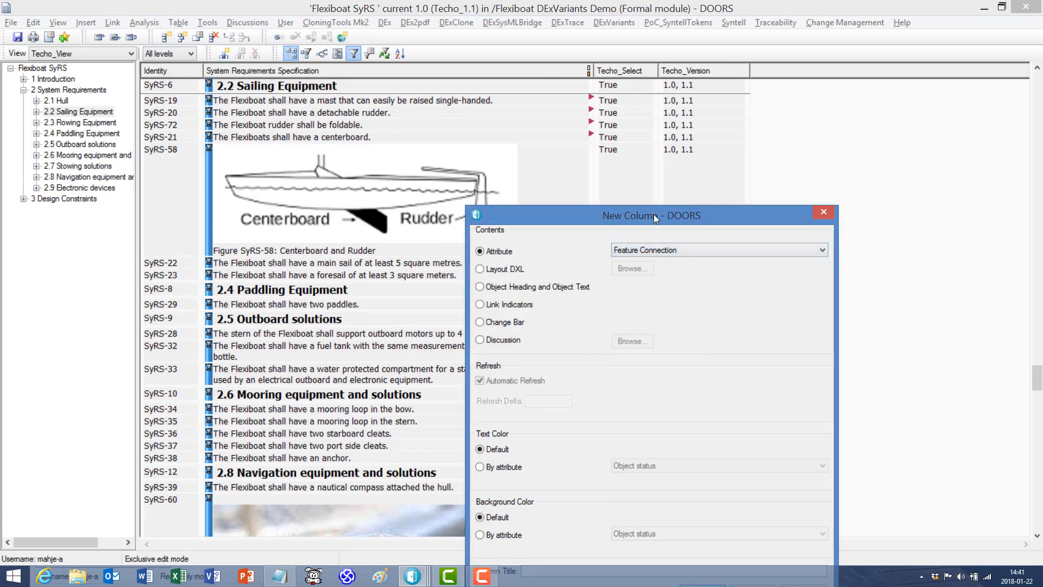
drag(653, 214, 642, 124)
click(700, 501)
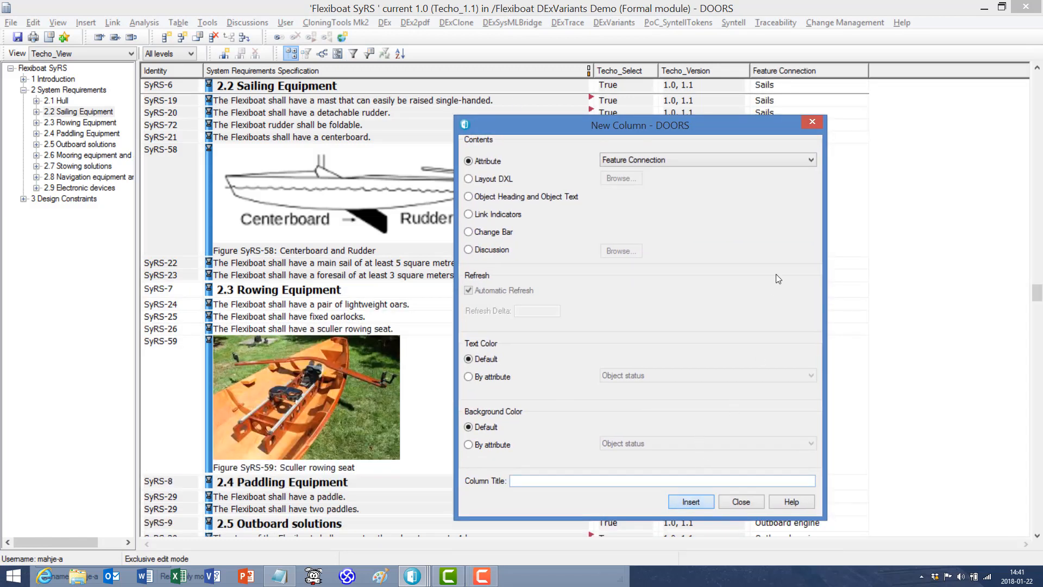
click(741, 500)
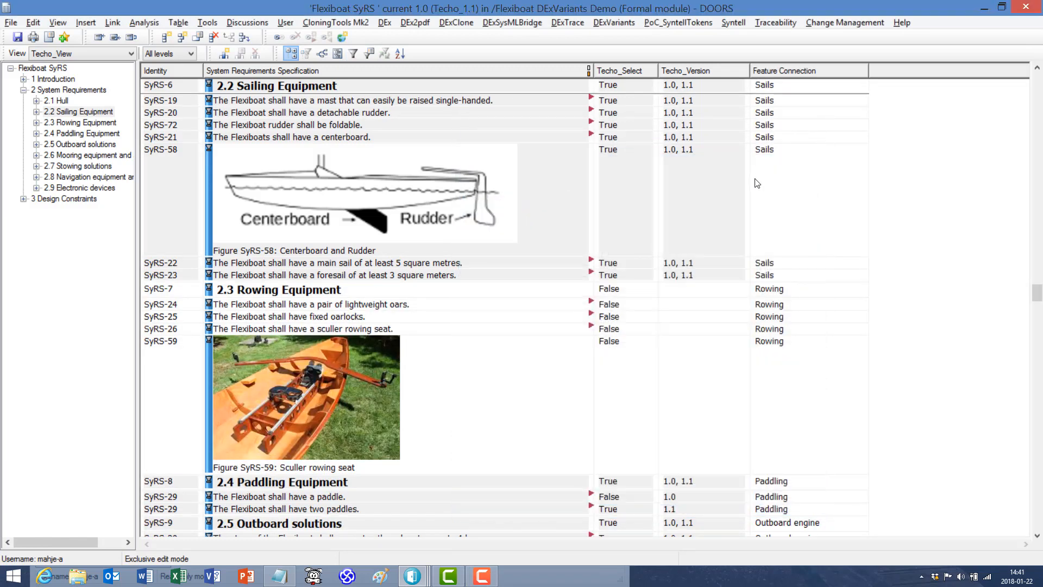
Correct the Feature Connection of the 2.2 Sailing Equipment heading to Sailing
click(782, 85)
key(BackSpace)
text(ing)
click(738, 104)
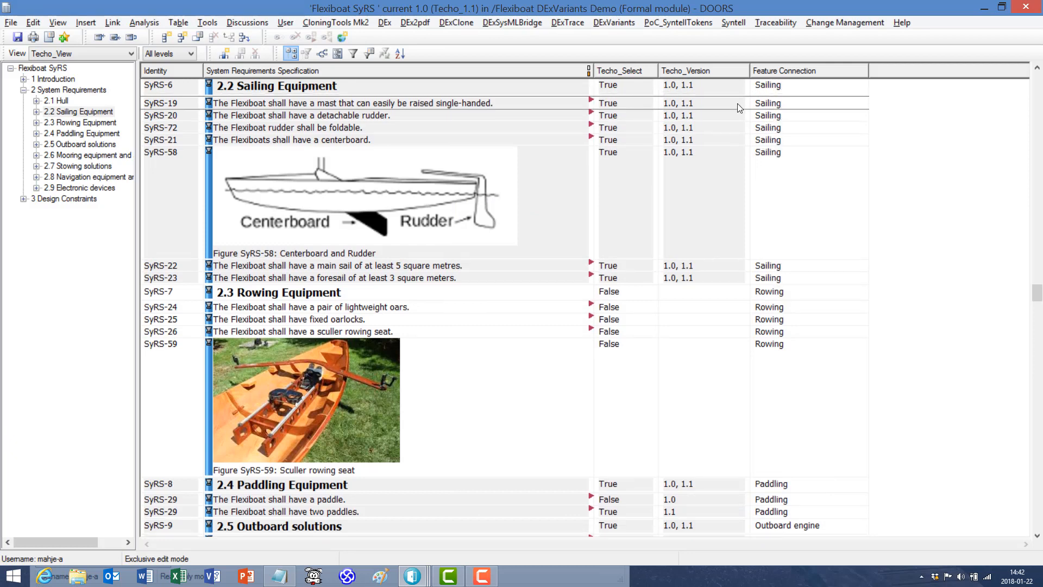
Clear the old report, run the variant selection update for Techo_Select again, and close the update dialog
key(alt+Tab)
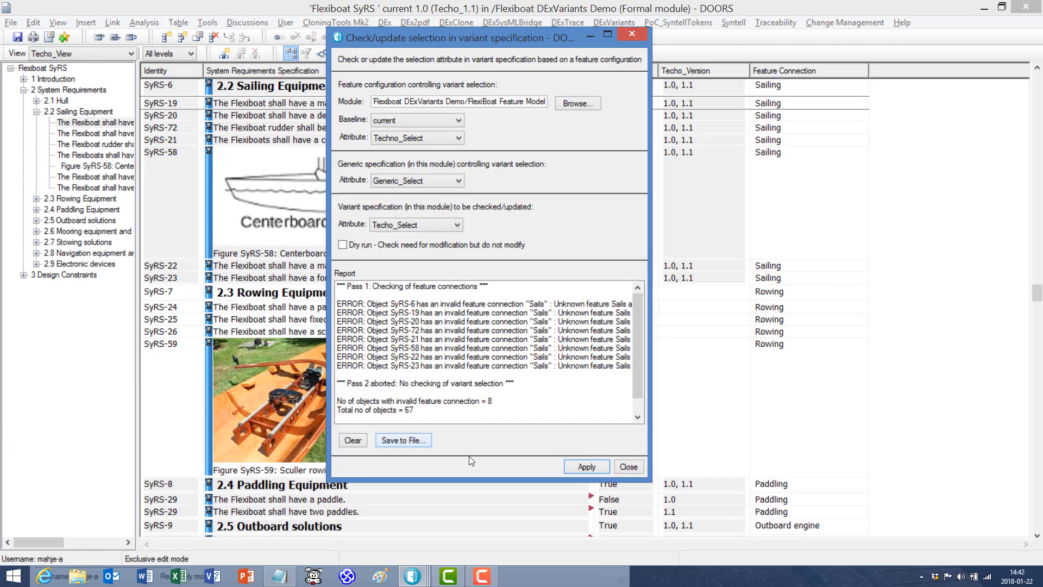
click(349, 441)
click(586, 467)
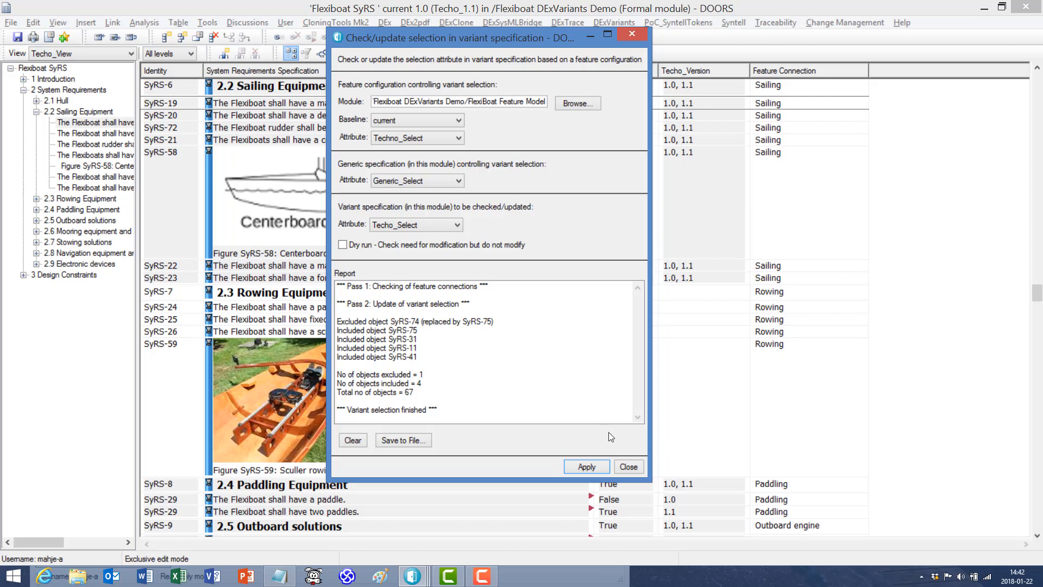
click(628, 467)
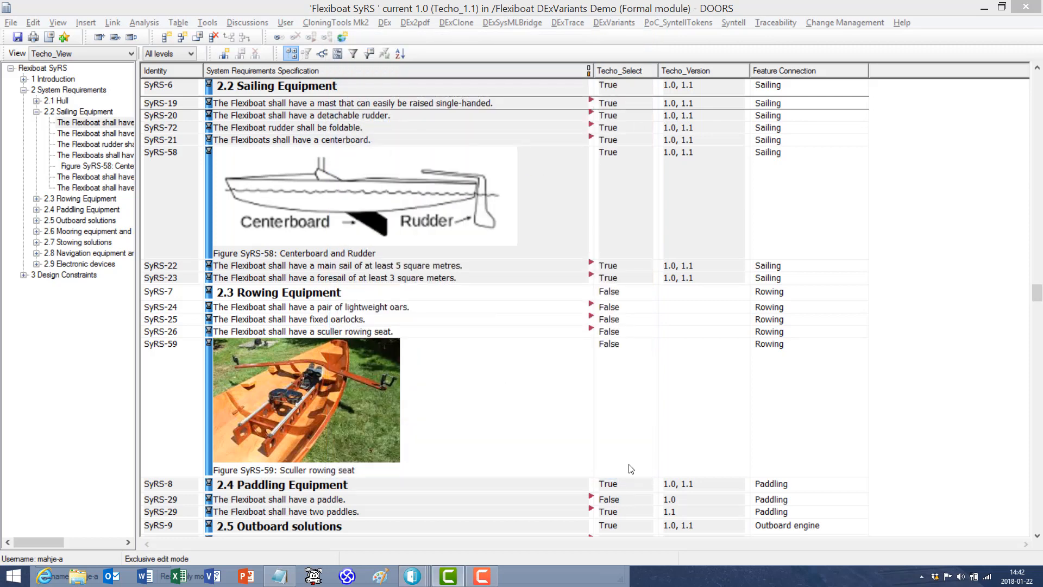